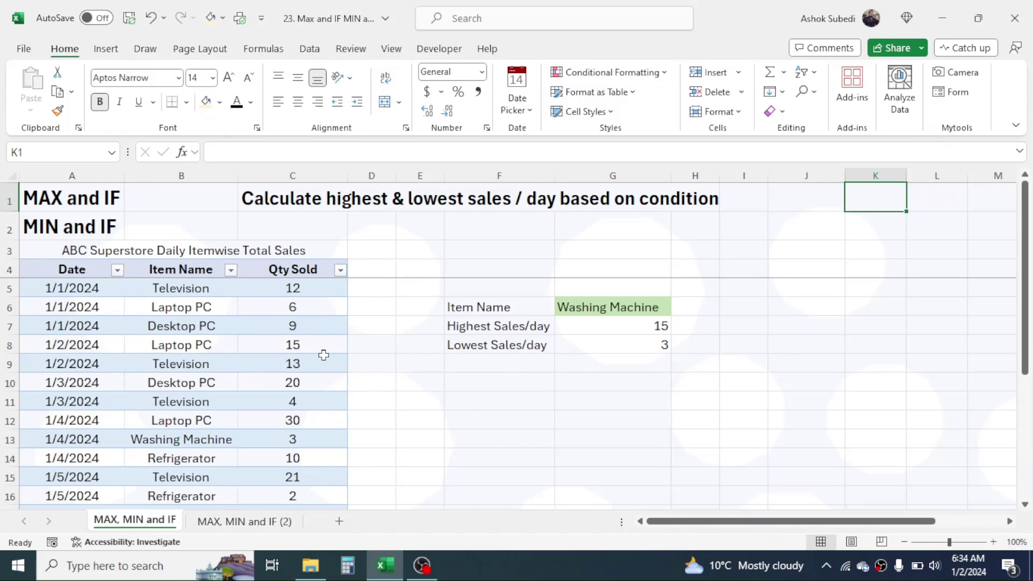
Choose Television in G6's item dropdown and inspect the G7 and G8 formulas.
click(462, 402)
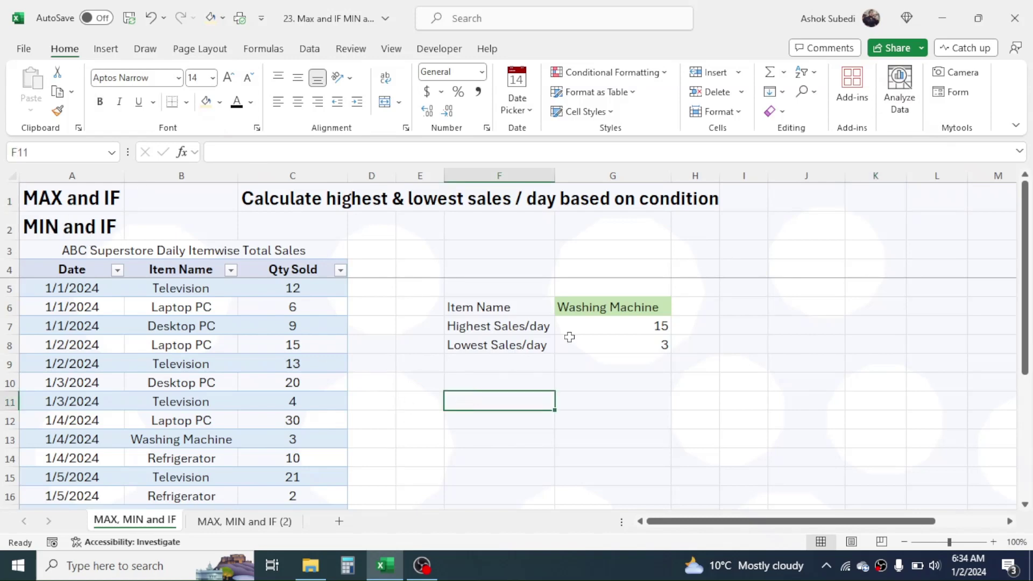
click(595, 311)
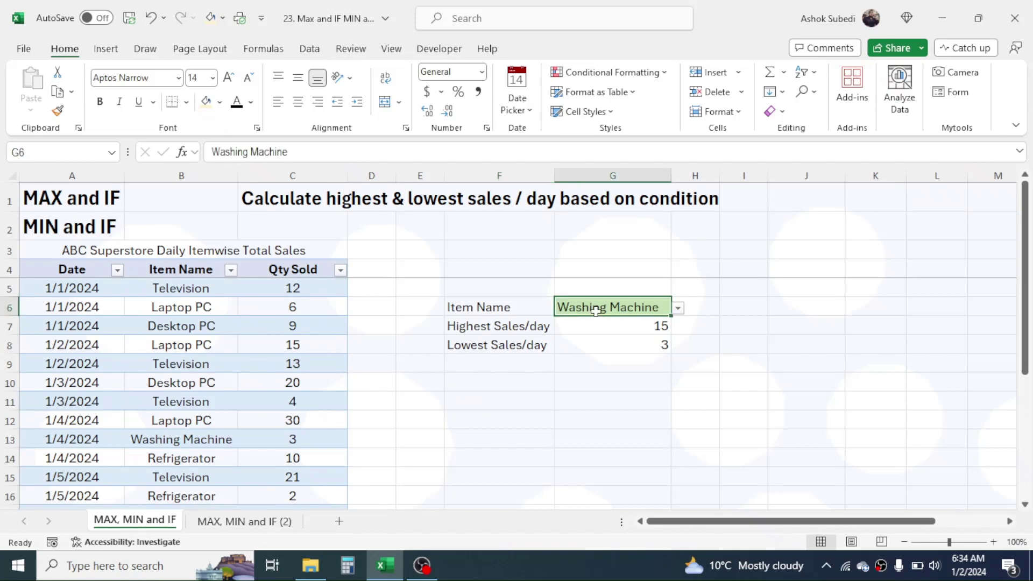
click(678, 310)
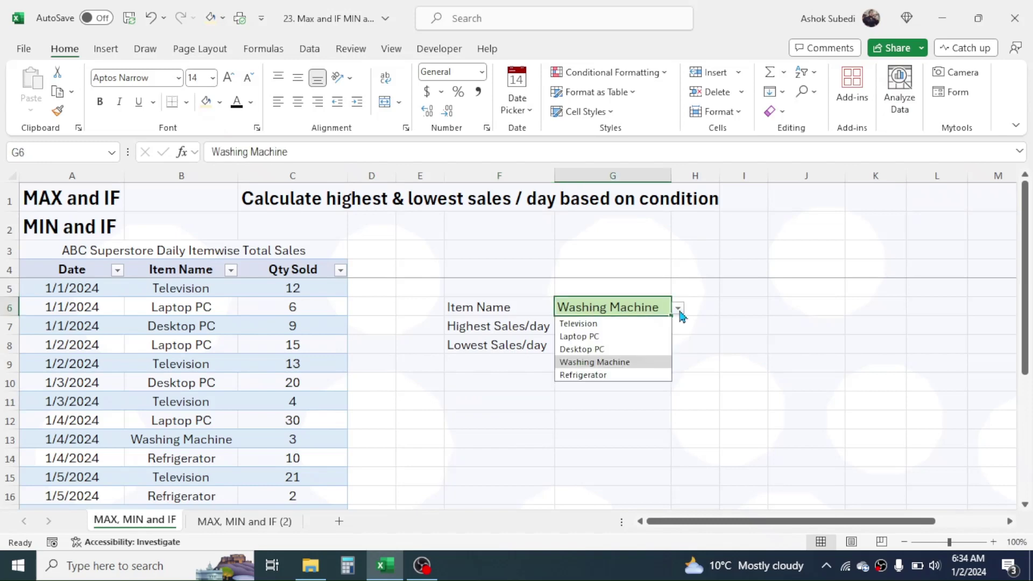
click(592, 323)
click(630, 328)
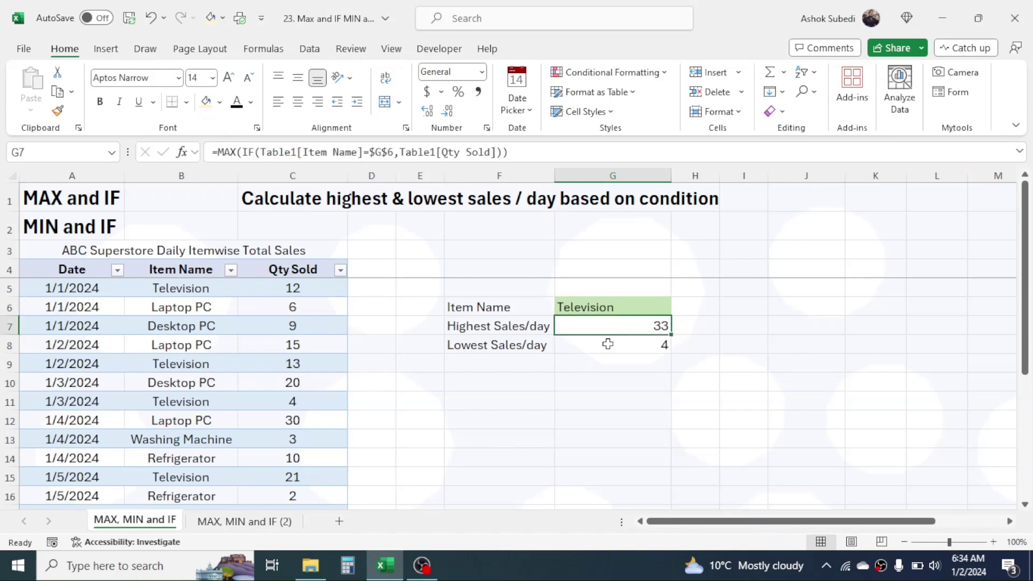
click(594, 343)
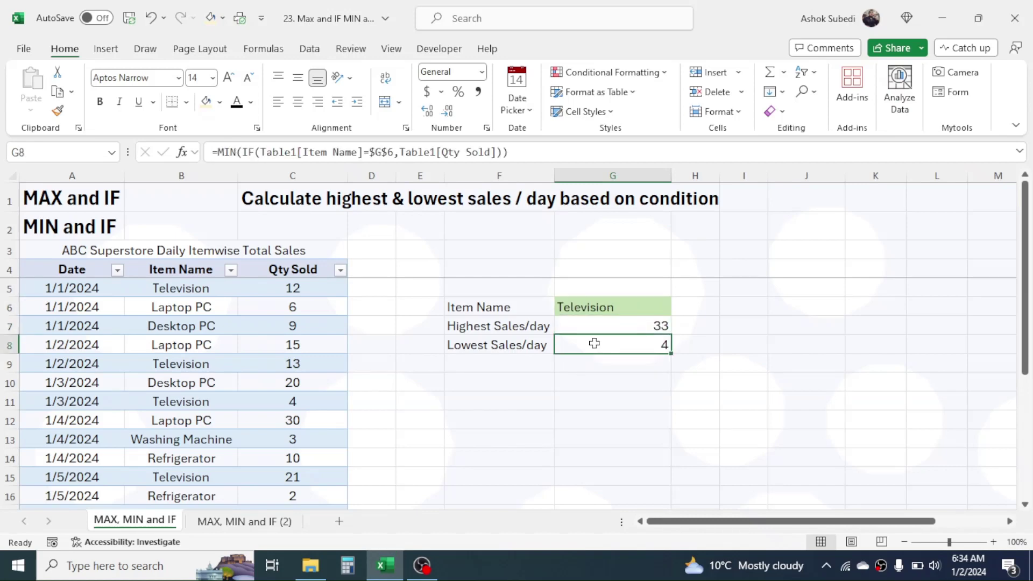
Switch the G6 item to Refrigerator, giving highest sales 10 and lowest 2.
click(625, 307)
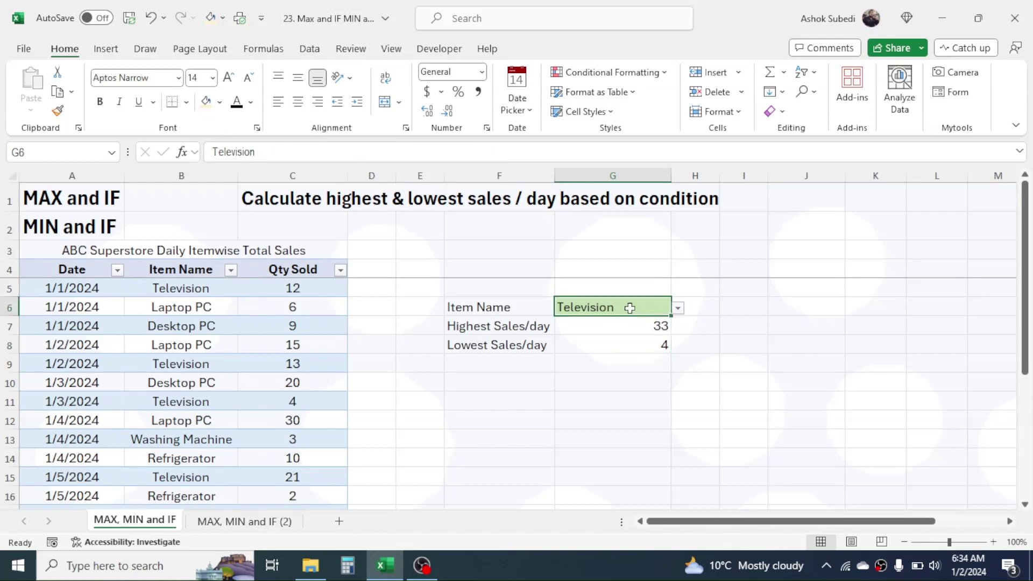
click(676, 307)
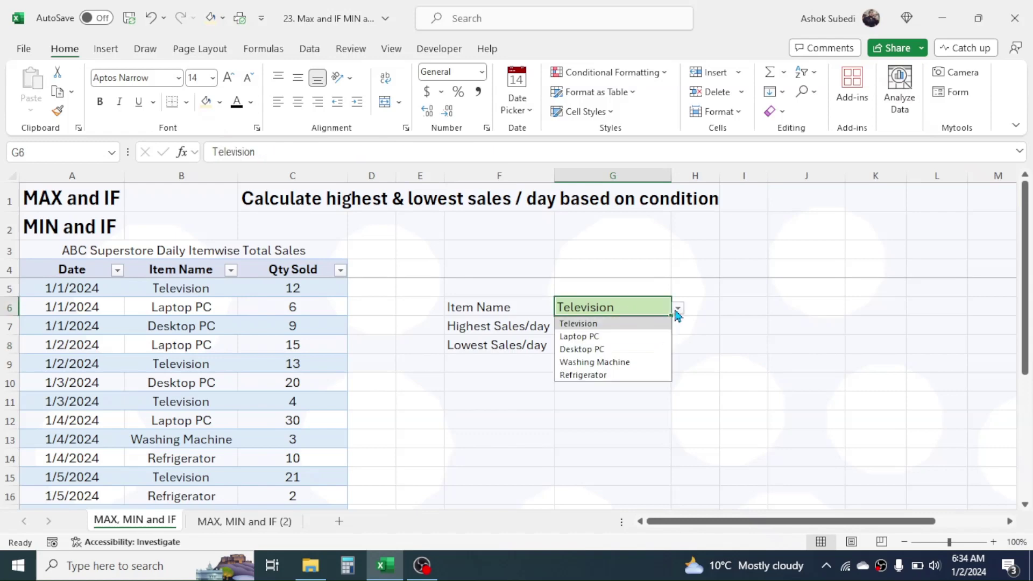
click(574, 374)
click(659, 384)
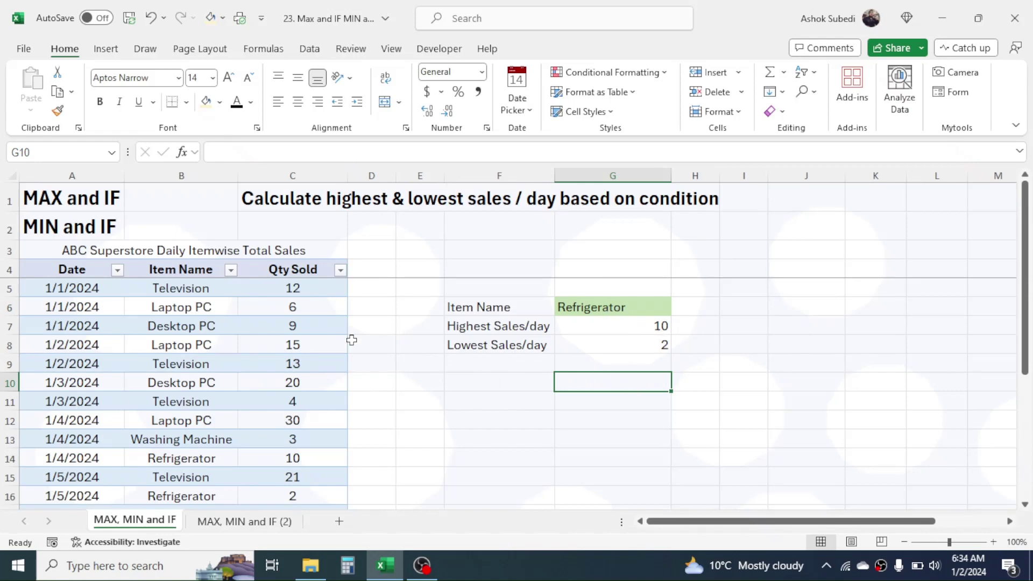
Change Refrigerator's quantity in C14 to 30, raising Highest Sales/day to 30.
click(290, 325)
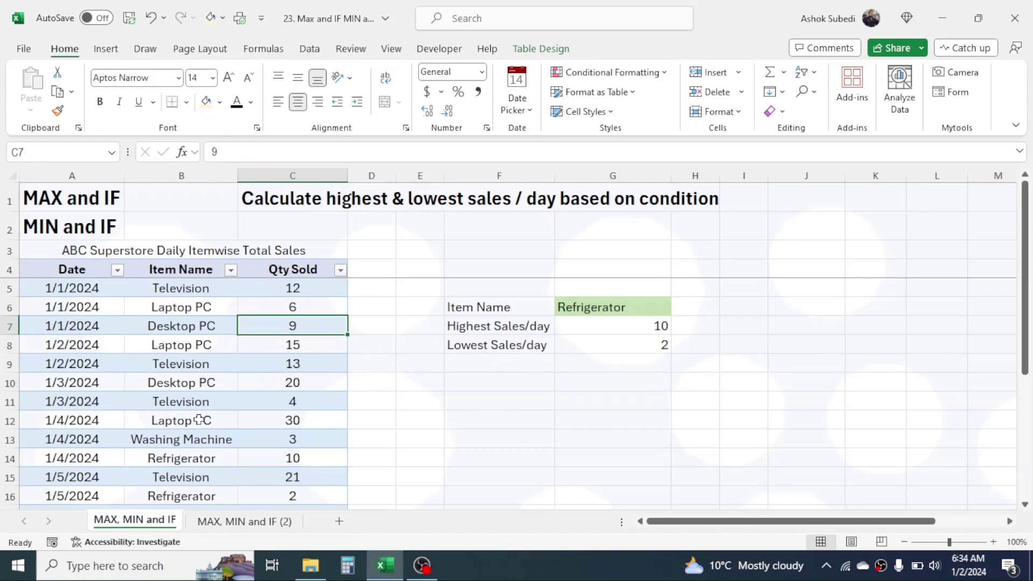
click(299, 458)
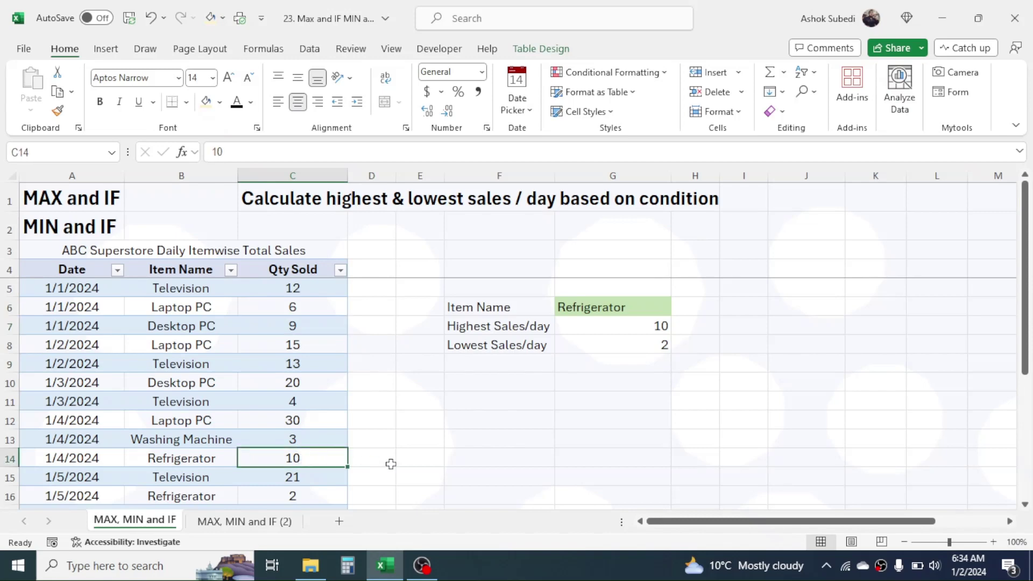
text(30)
key(Return)
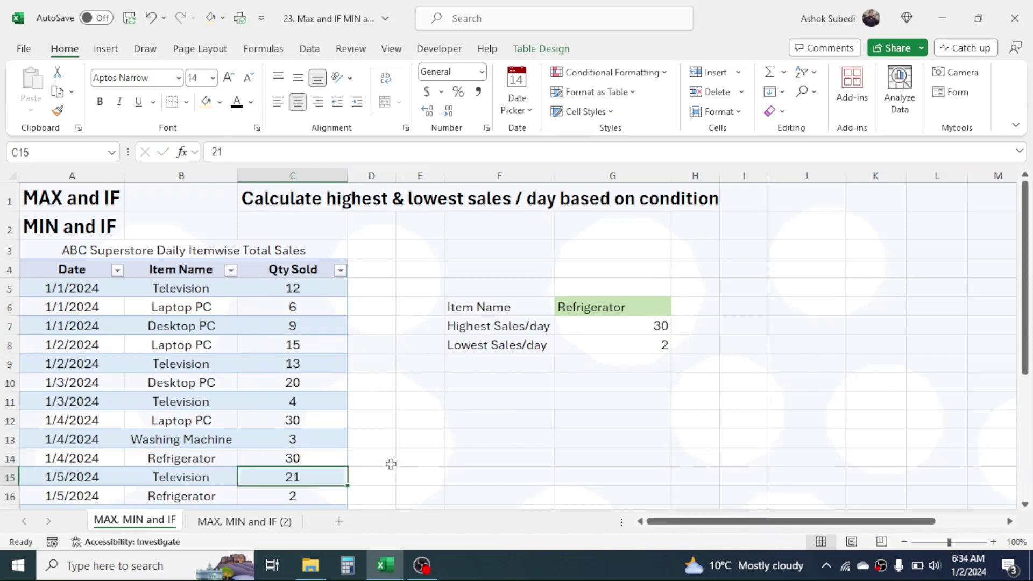
click(646, 327)
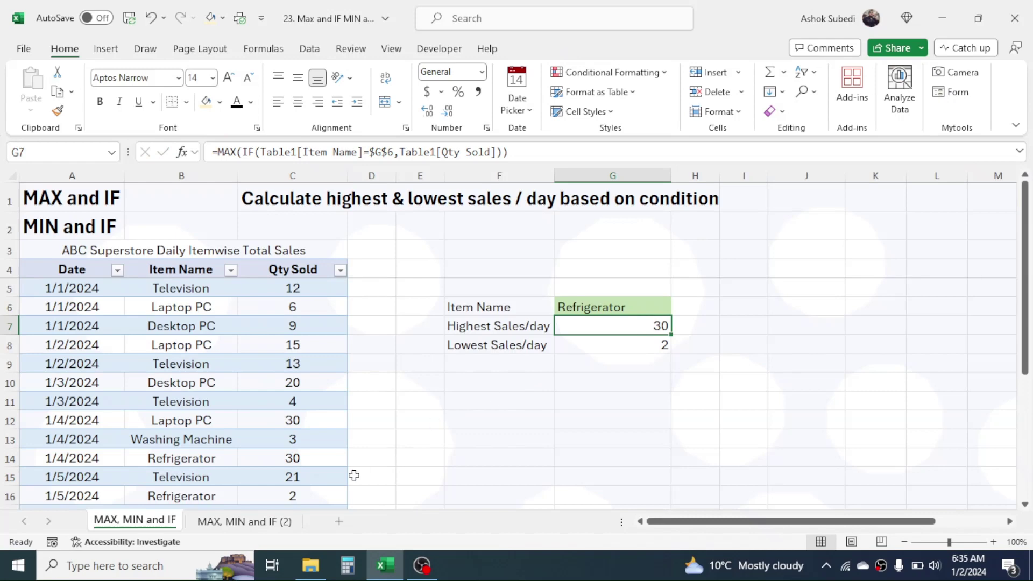
Change Refrigerator's quantity in C16 to 1, so Lowest Sales/day reads 1.
click(317, 494)
text(1)
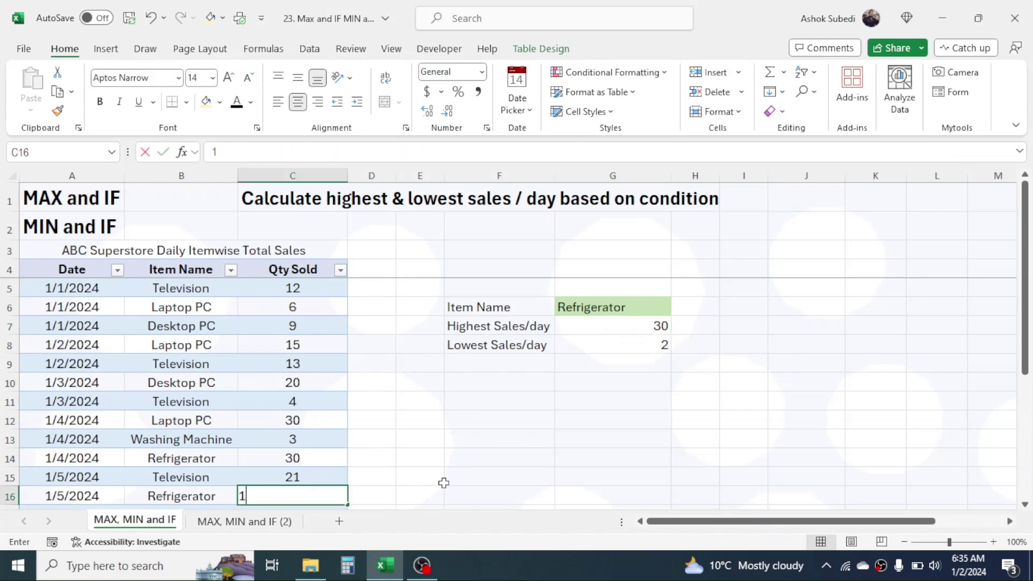
key(Return)
click(648, 325)
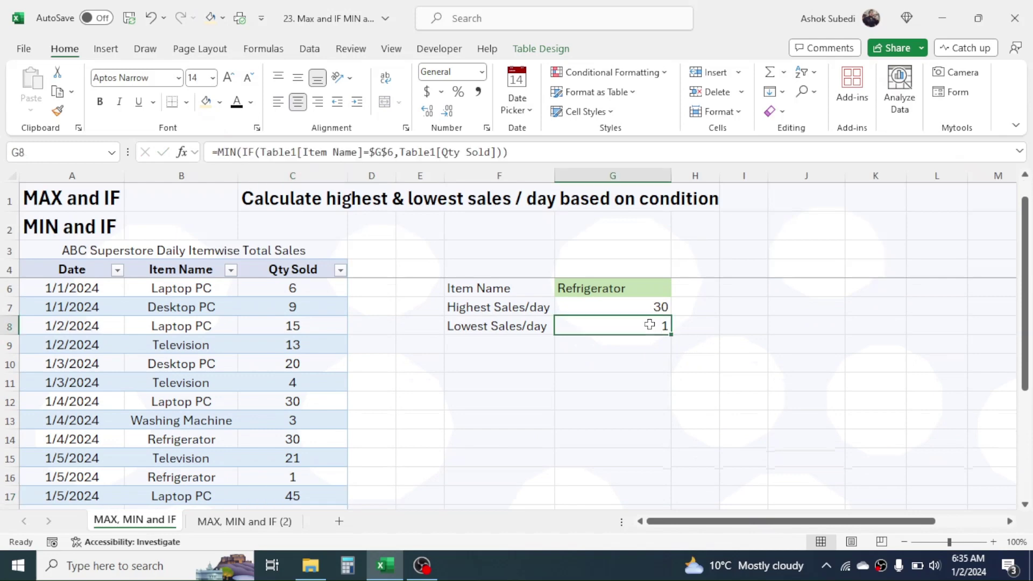
drag(1026, 283, 1024, 491)
scroll(290, 498, down, 2)
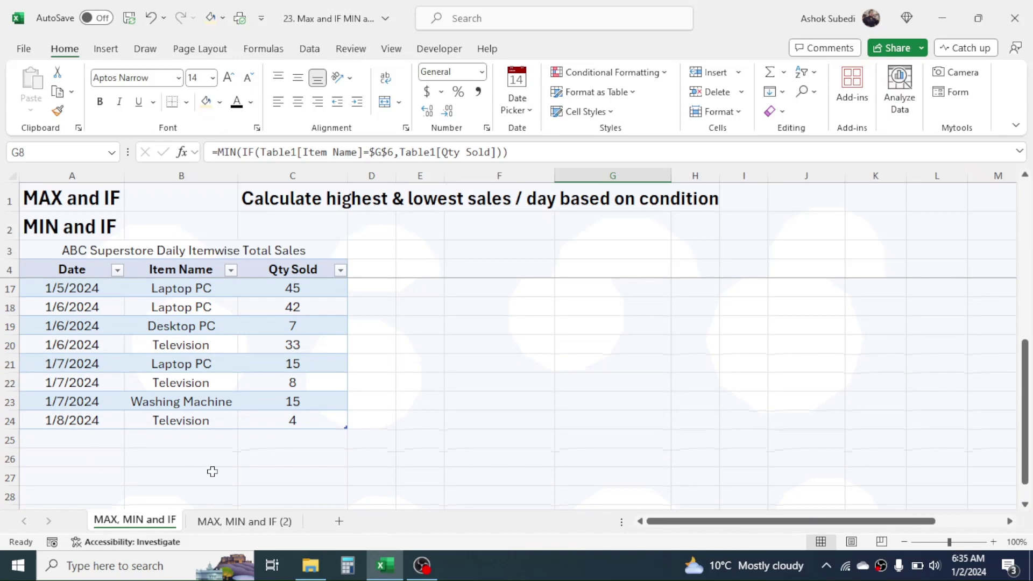
drag(1023, 413, 1022, 279)
click(595, 308)
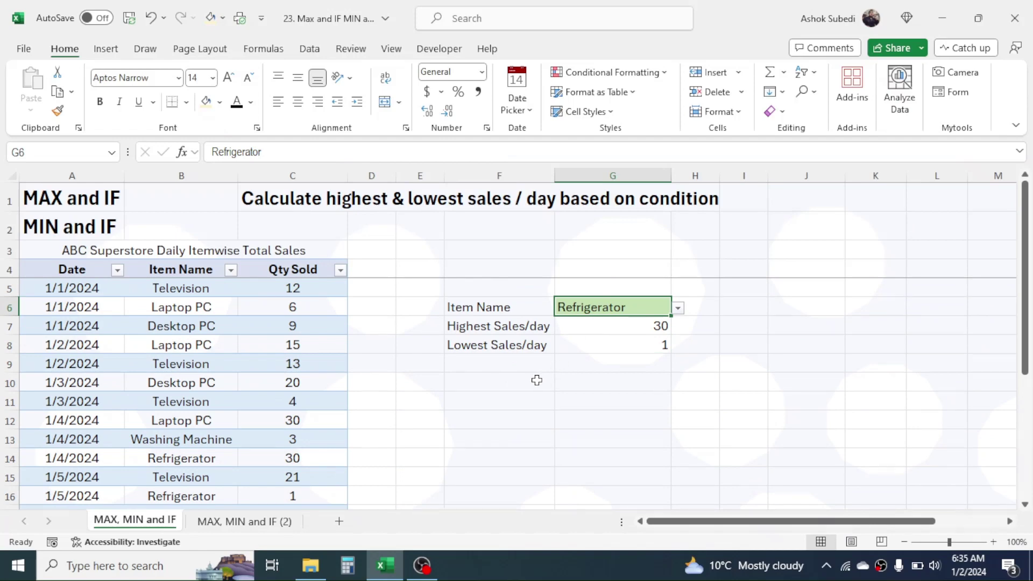
click(537, 380)
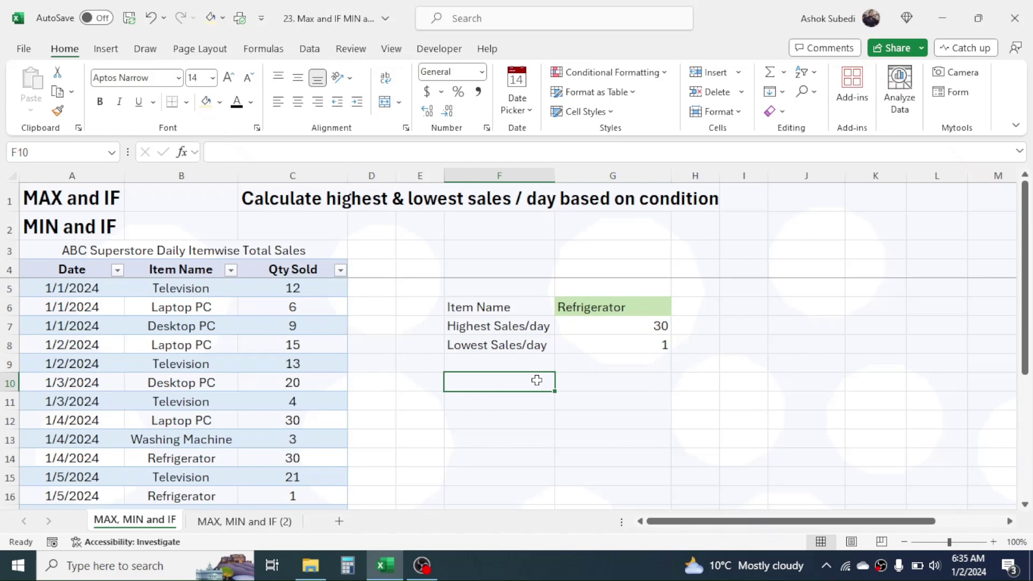
On the 'MAX, MIN and IF (2)' sheet, convert A4:C23 into a table with headers.
click(257, 524)
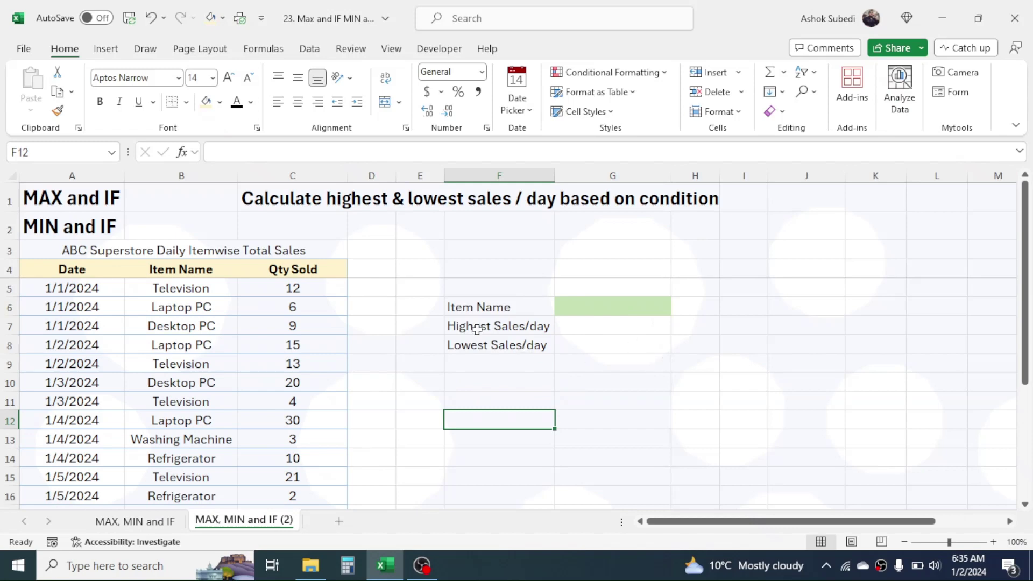
drag(72, 268, 294, 323)
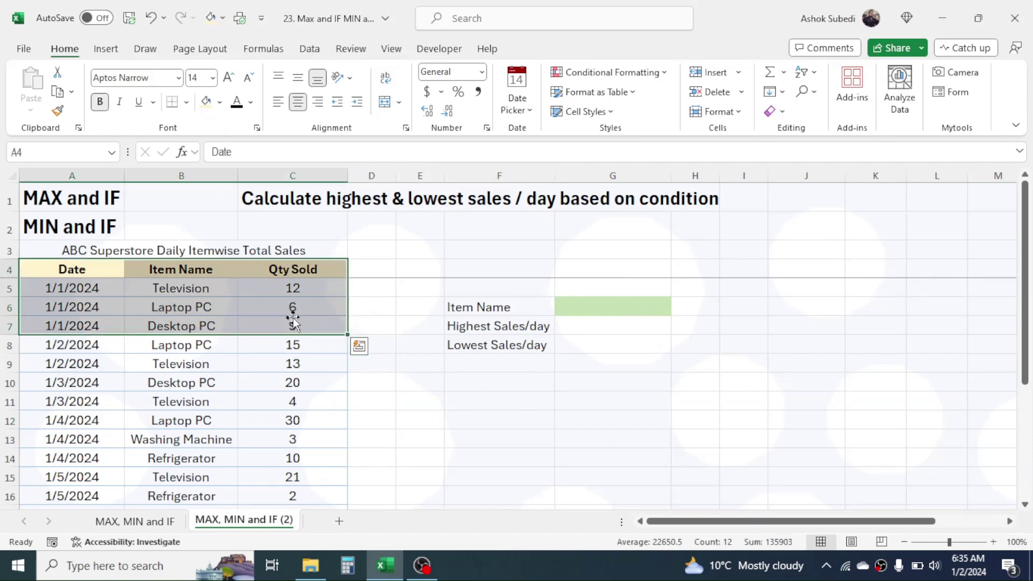
click(262, 308)
drag(76, 267, 312, 457)
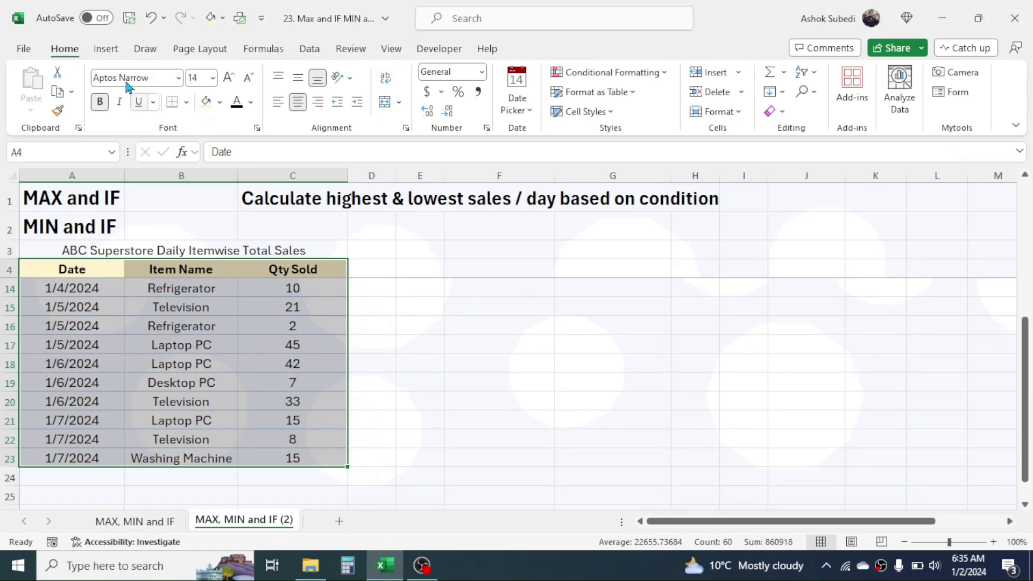
click(107, 51)
click(143, 86)
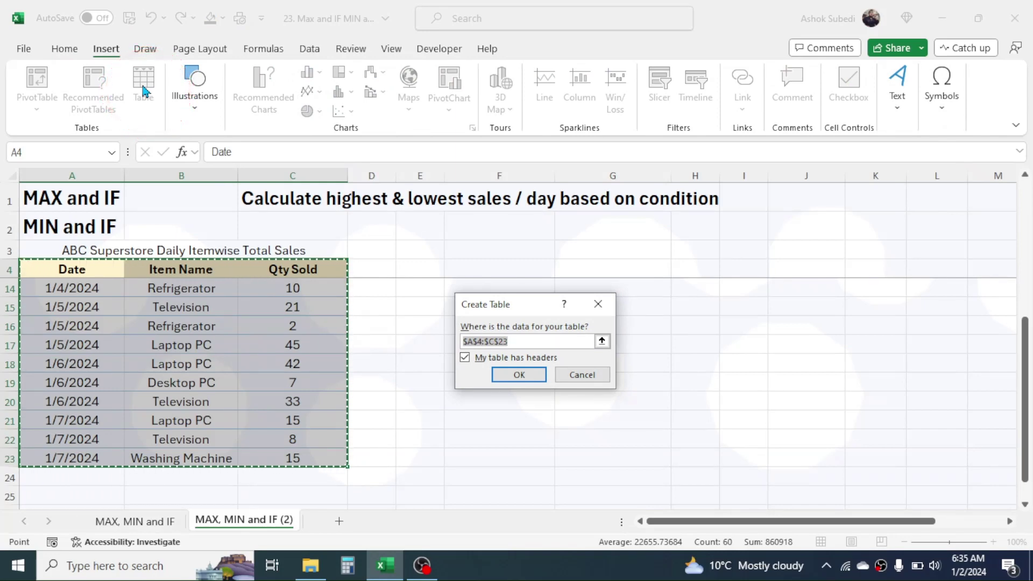
key(ctrl+t)
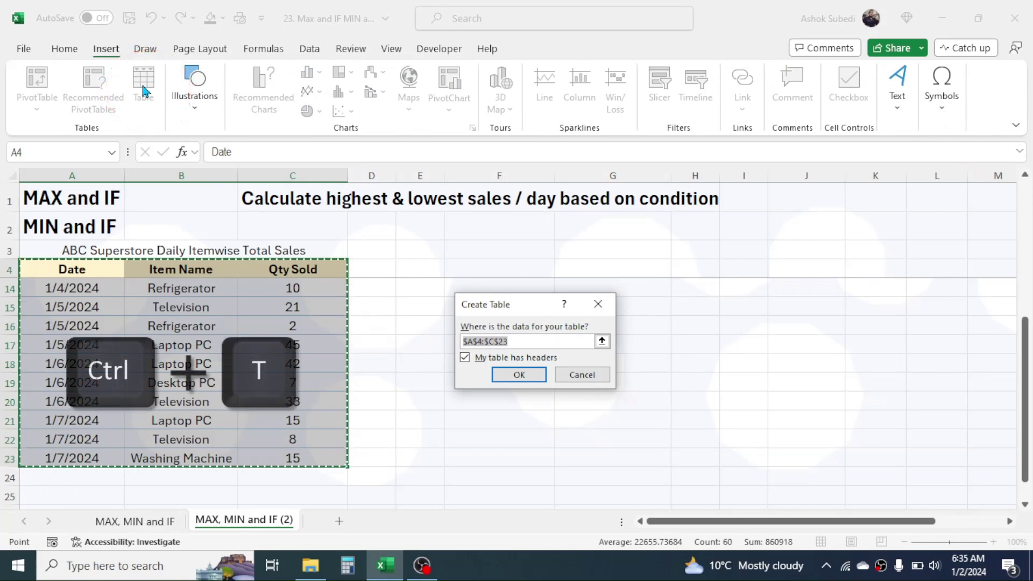
click(519, 377)
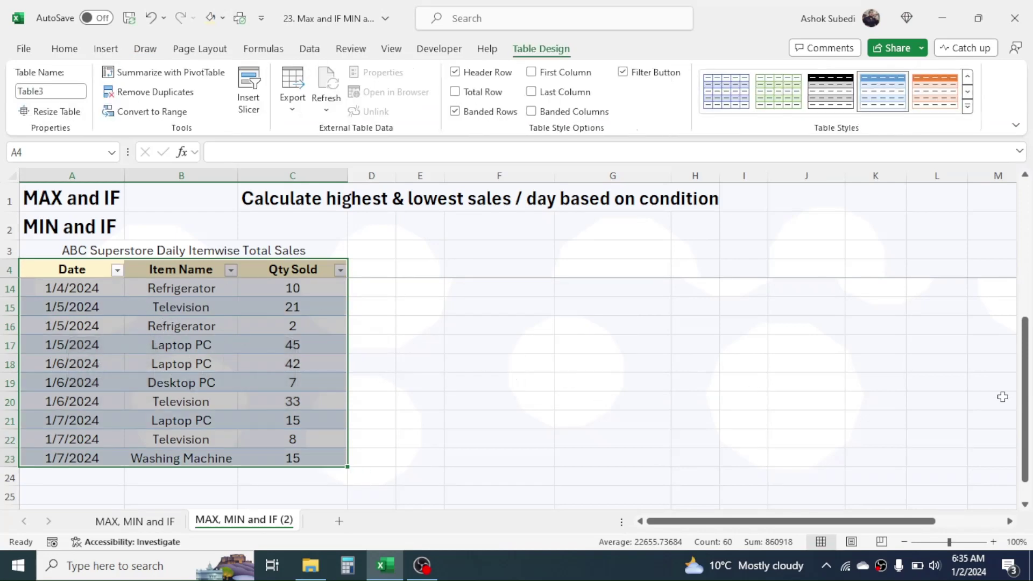
drag(1024, 405, 1025, 268)
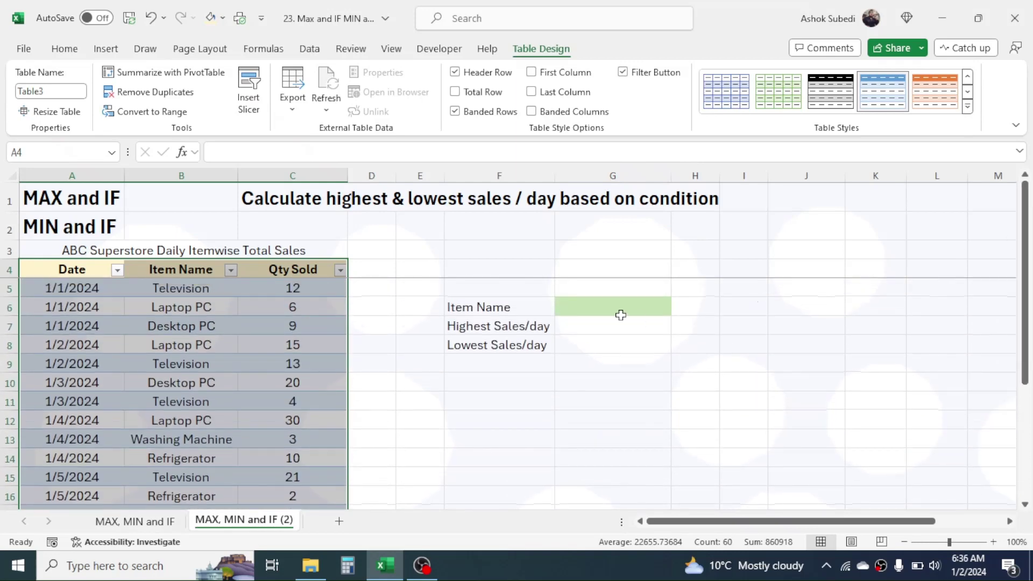
Enter =UNIQUE(Table3[Item Name]) in K6 to spill the distinct item names.
click(607, 303)
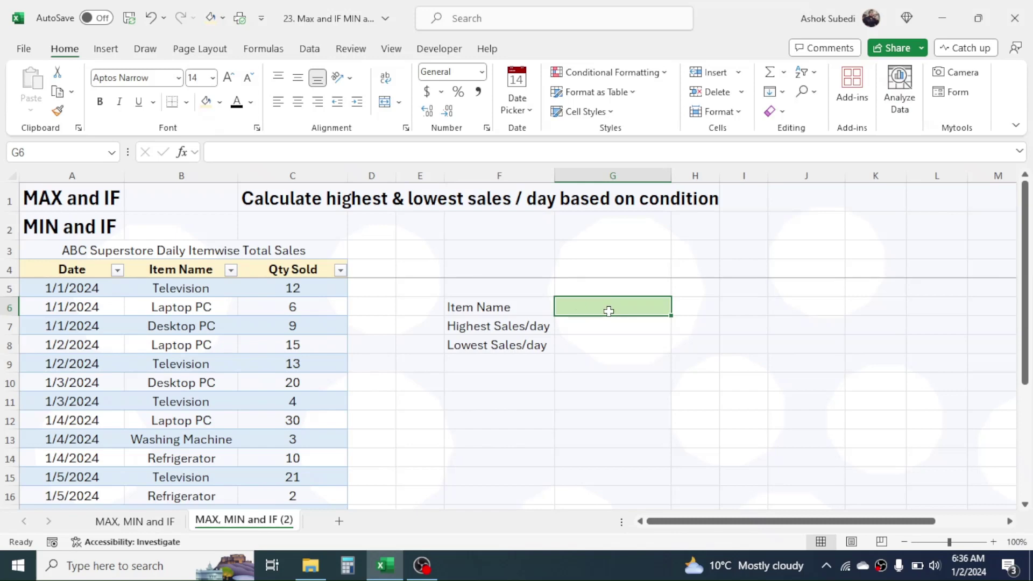
drag(751, 522, 641, 525)
click(865, 312)
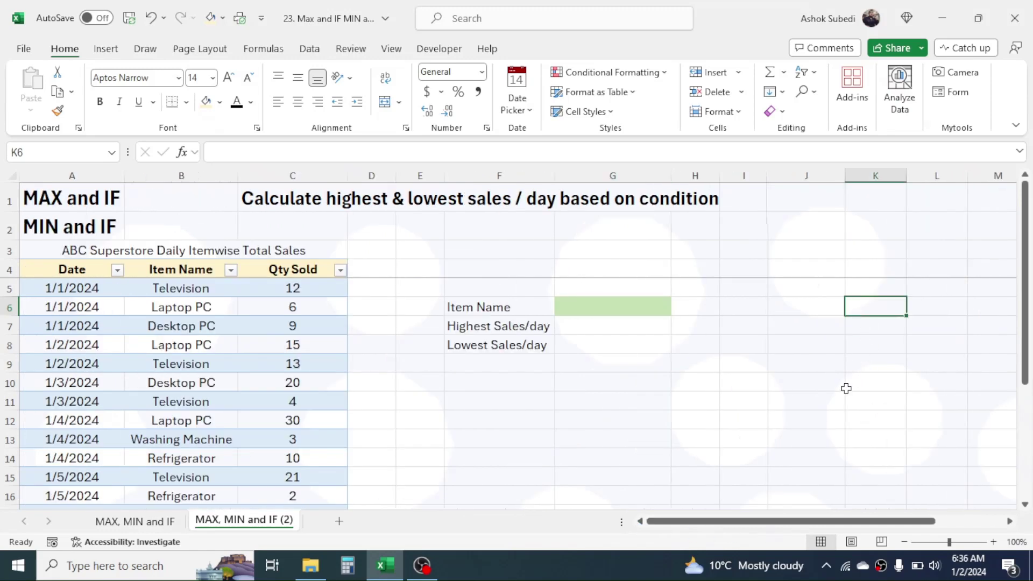
text(=uni)
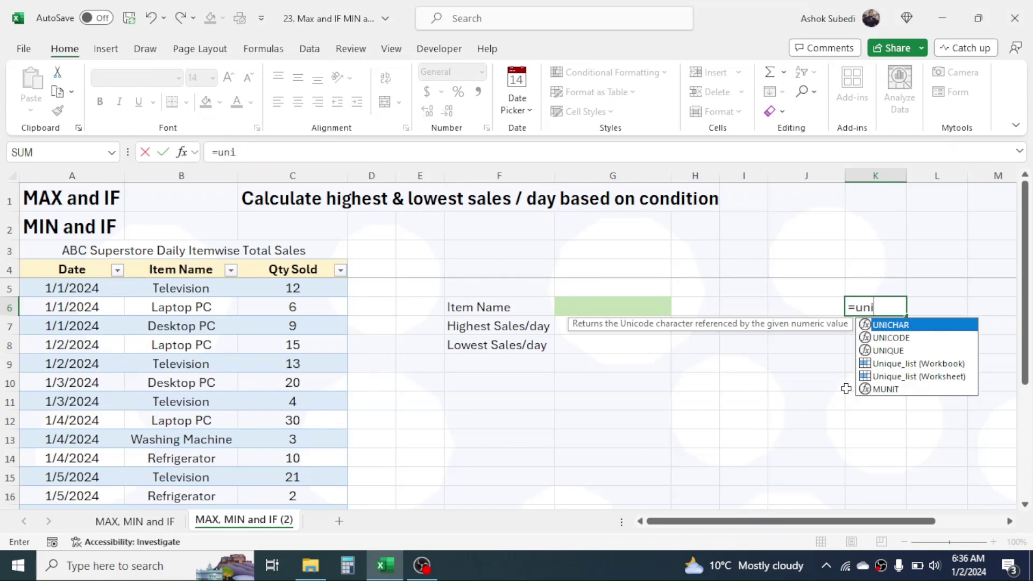
double_click(897, 352)
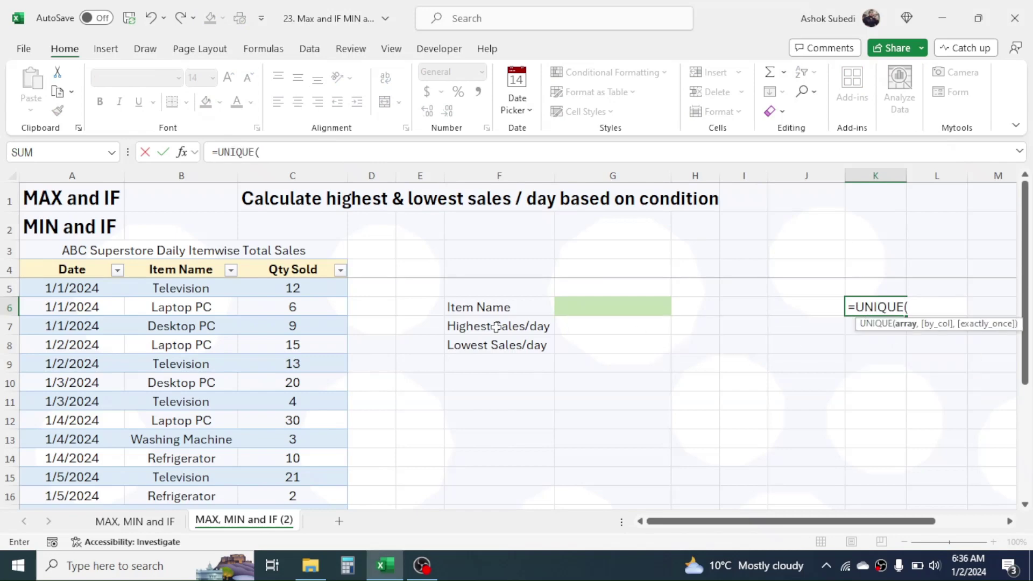
drag(210, 289, 201, 286)
key(ctrl+shift+Down)
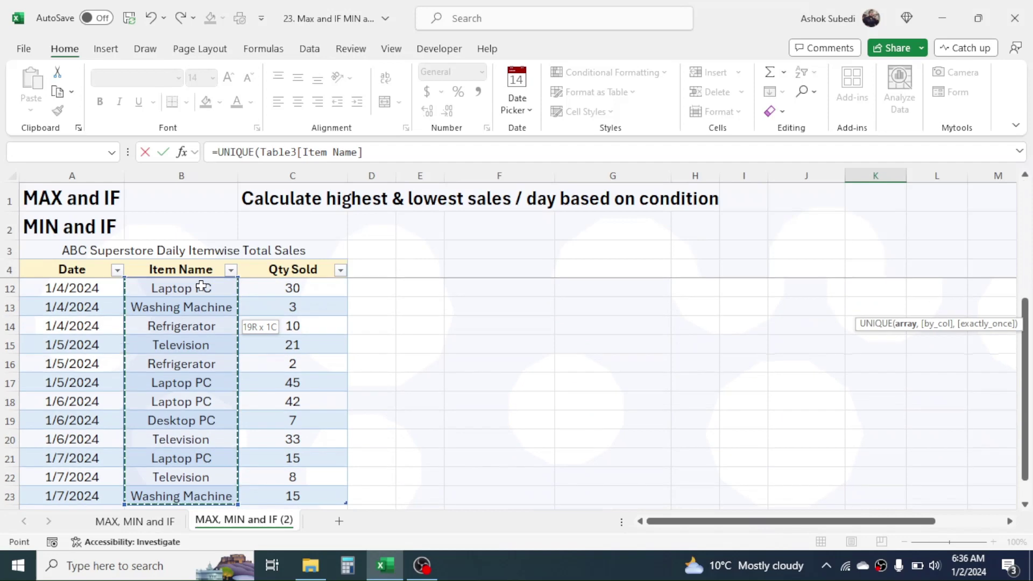
key(Return)
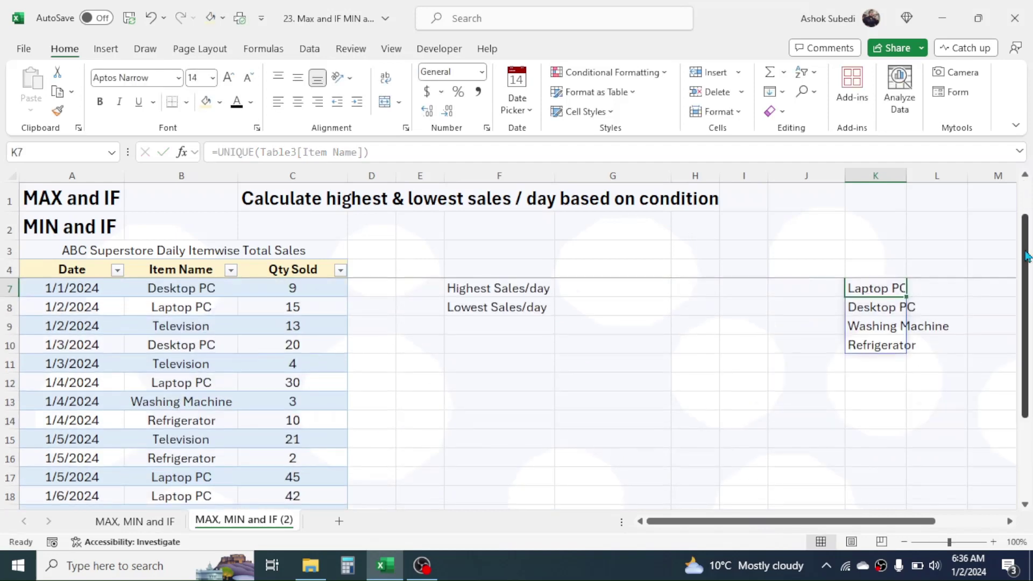
Check the spilled list of five items, Television to Refrigerator, in K6:K10.
scroll(1025, 237, up, 1)
click(869, 305)
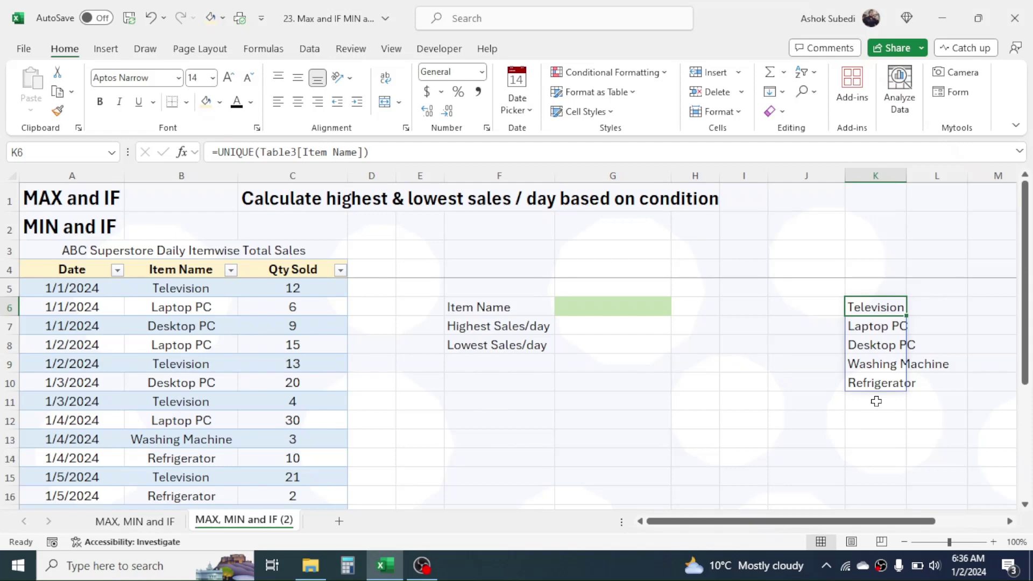
click(886, 347)
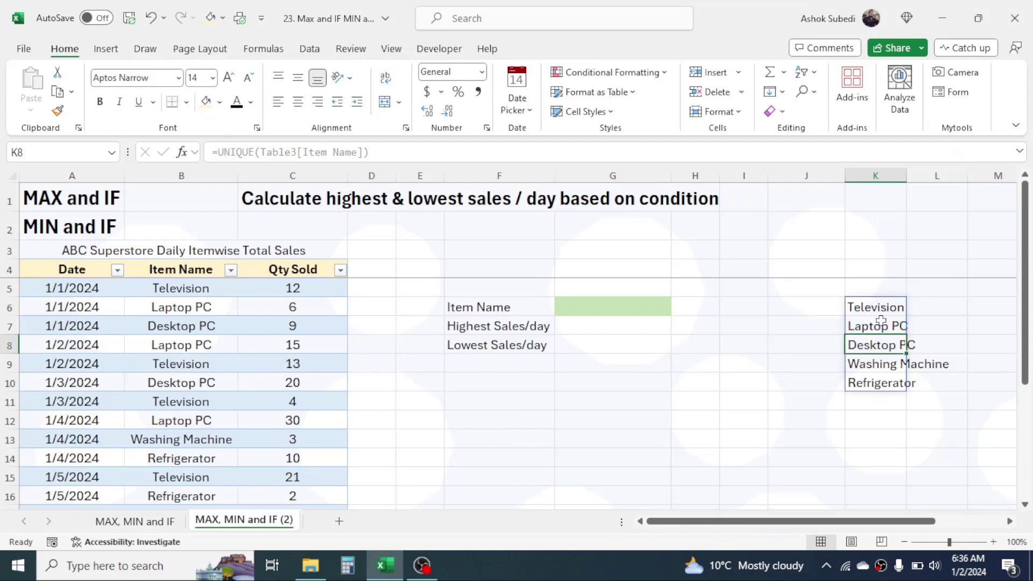
click(622, 305)
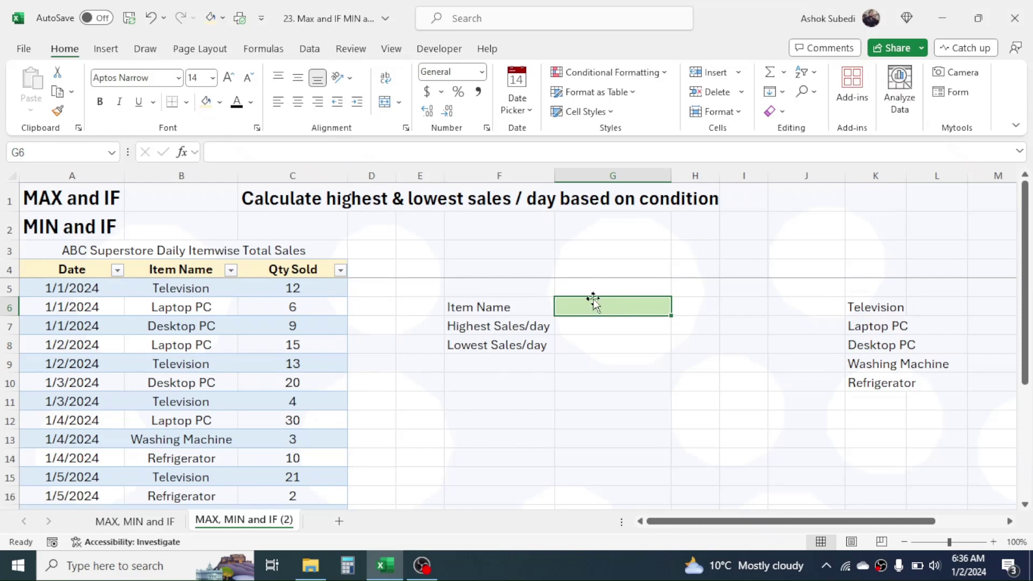
Give G6 a List data validation sourced from the spilled range =$K$6#.
click(316, 49)
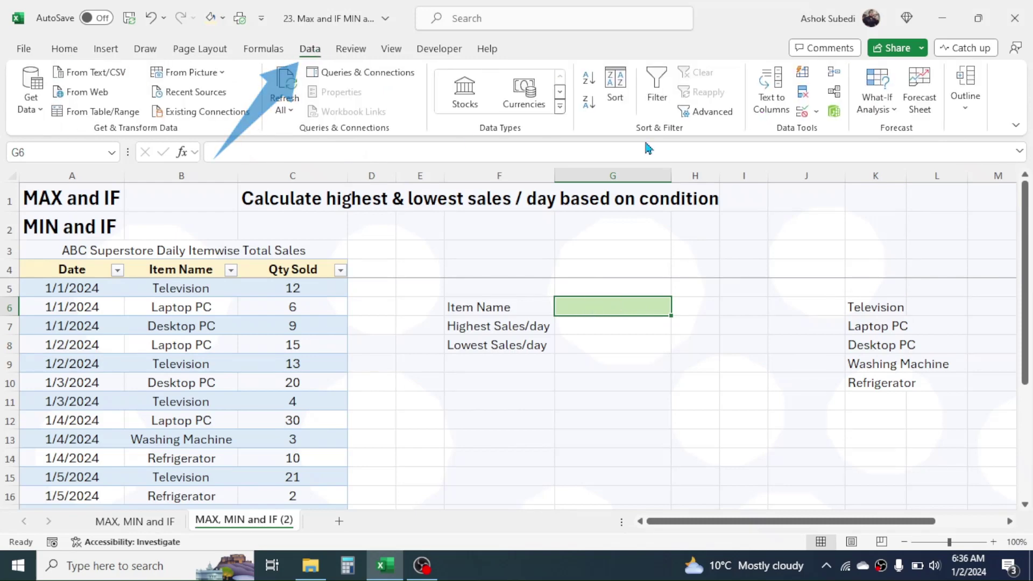
click(803, 112)
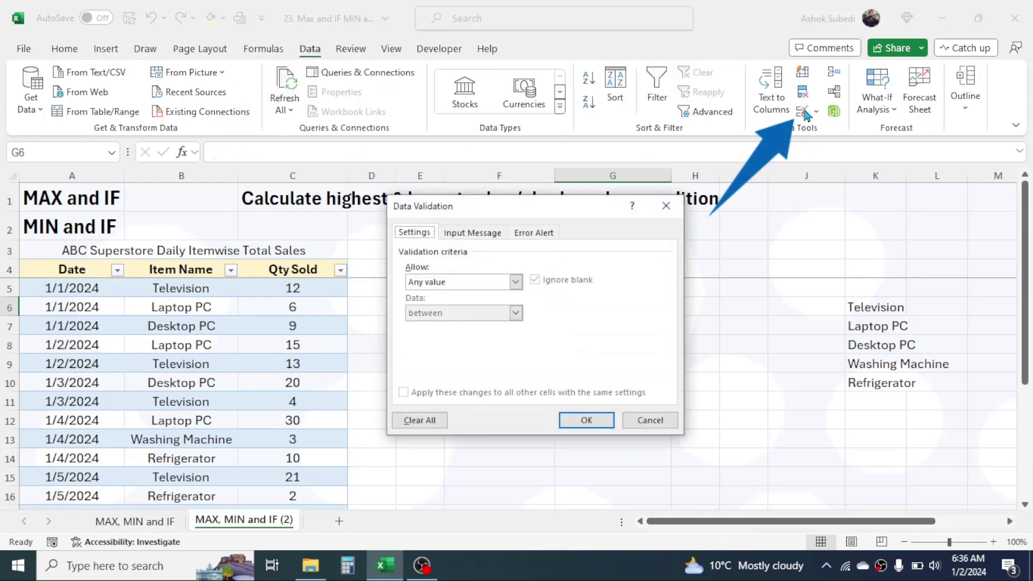
click(515, 281)
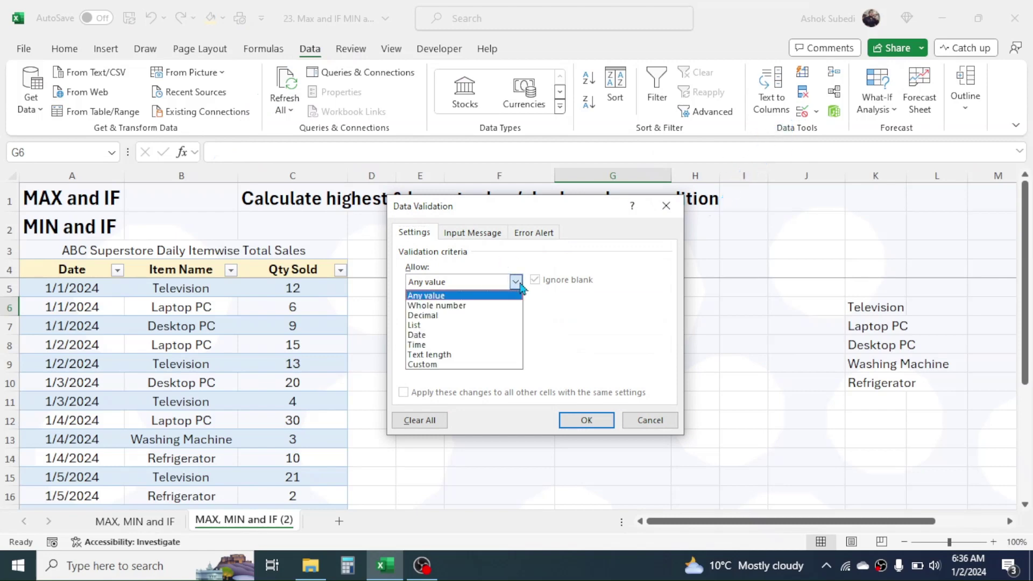
click(421, 326)
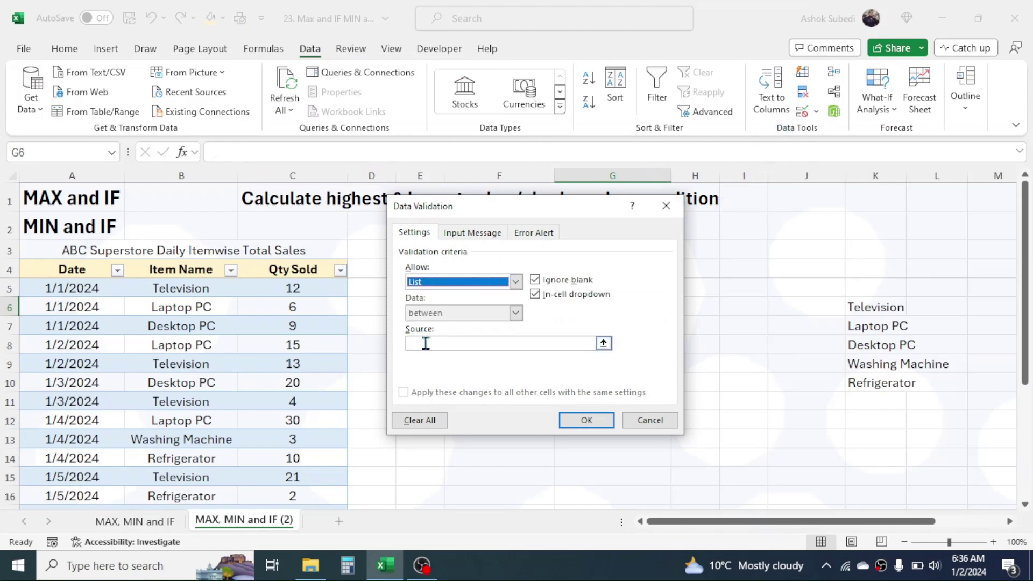
click(425, 343)
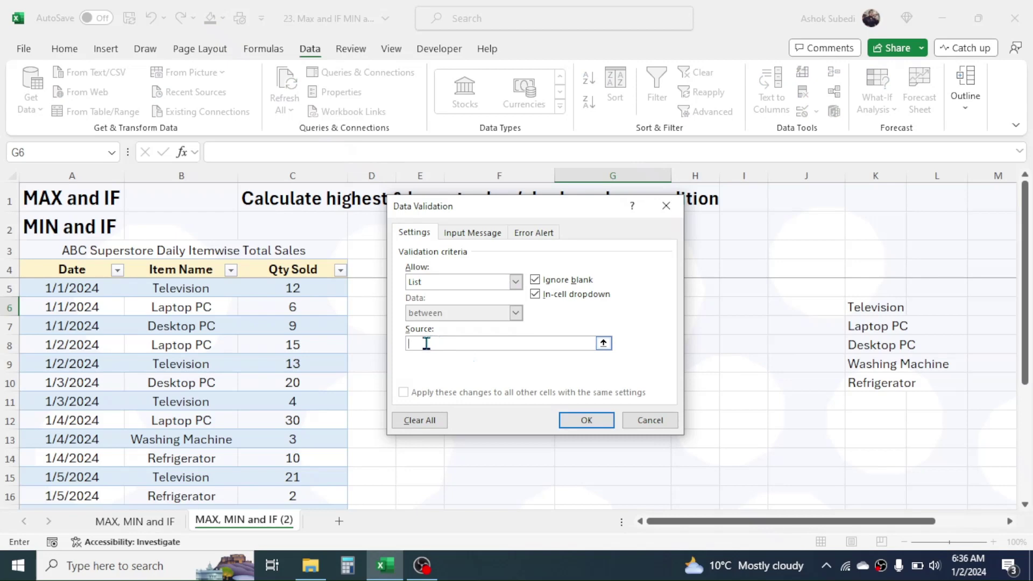
click(877, 308)
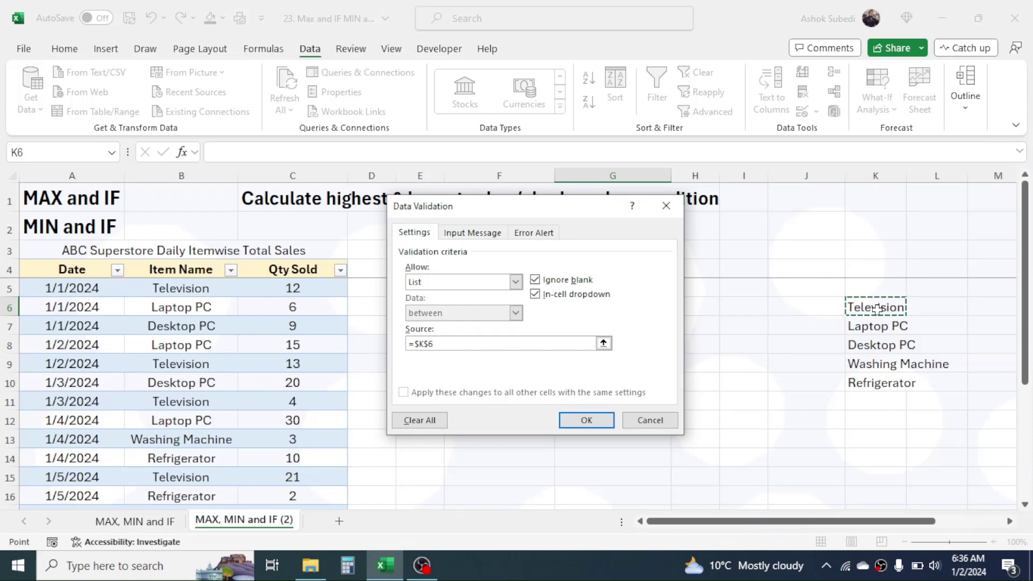
text(#)
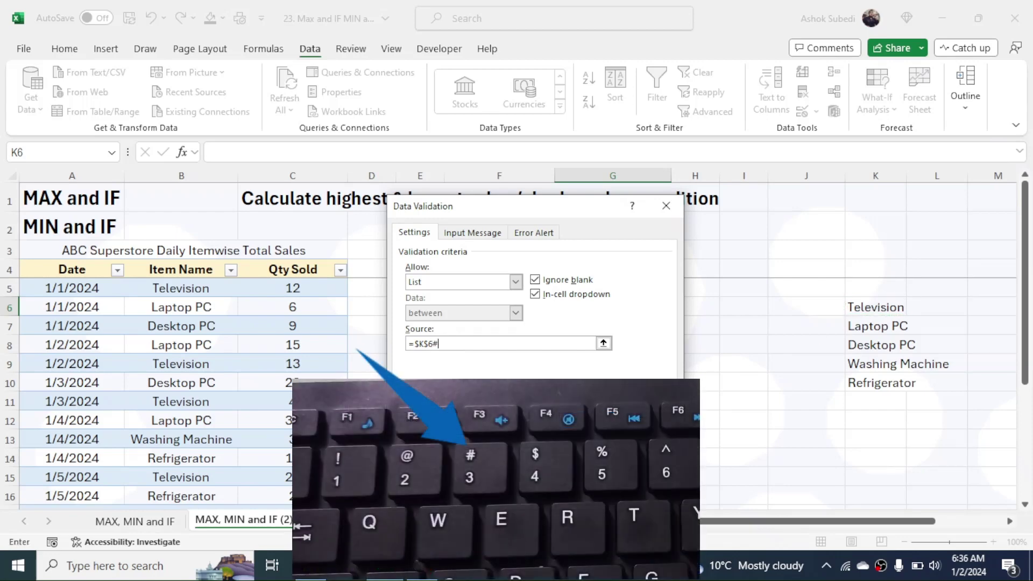
click(587, 421)
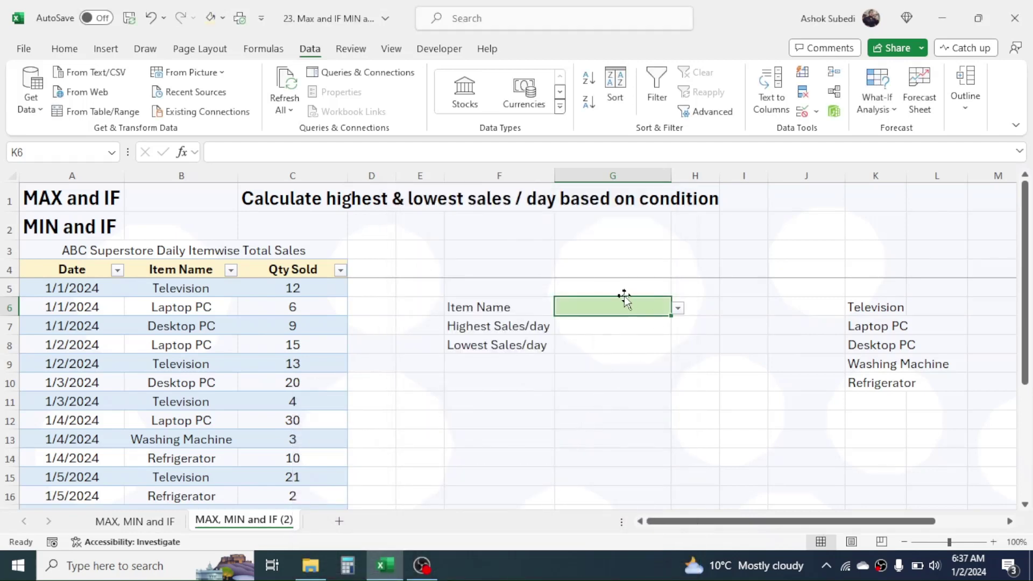
click(678, 308)
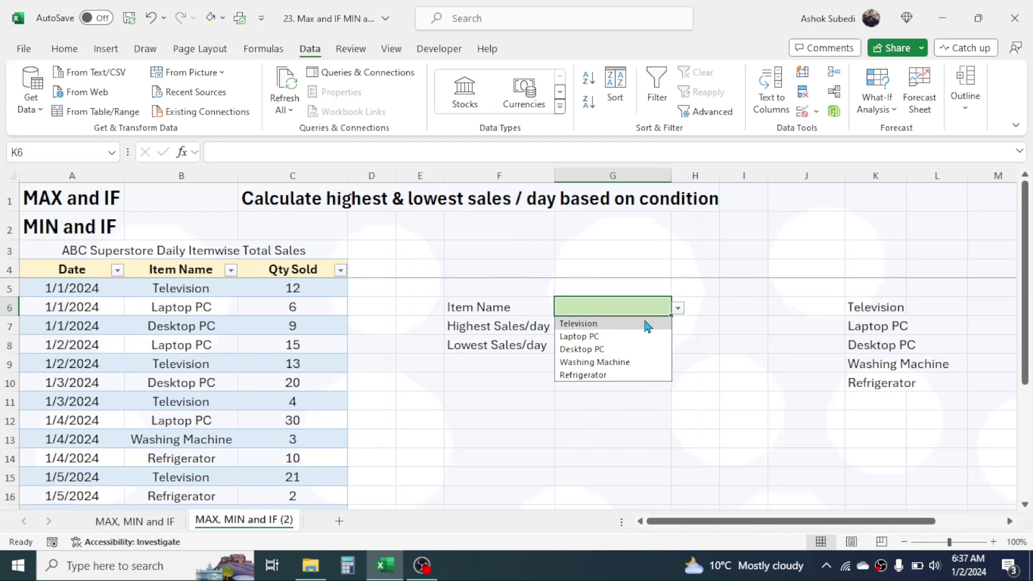
click(595, 336)
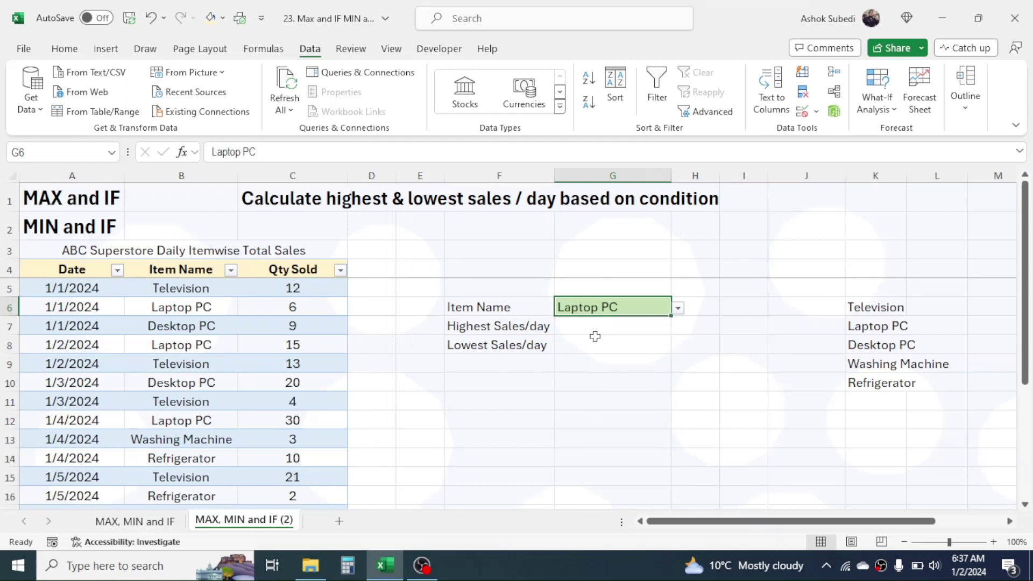
drag(860, 307, 865, 383)
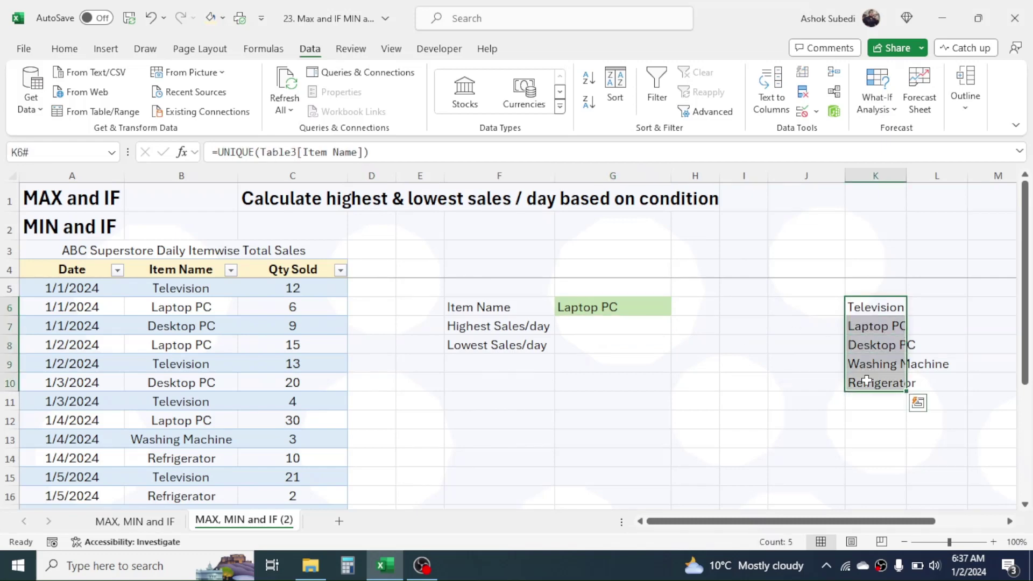
click(868, 413)
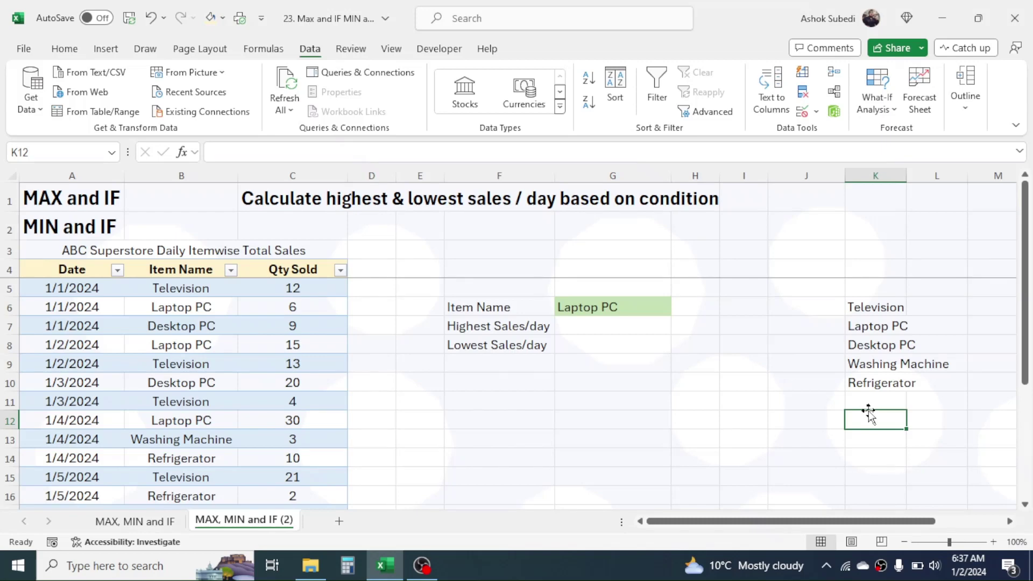
click(640, 305)
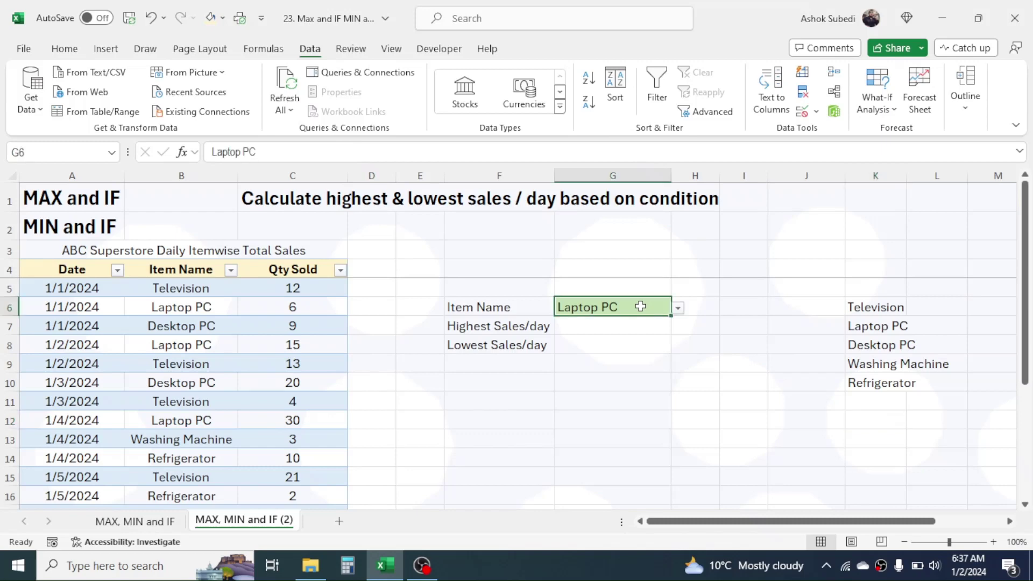
click(610, 327)
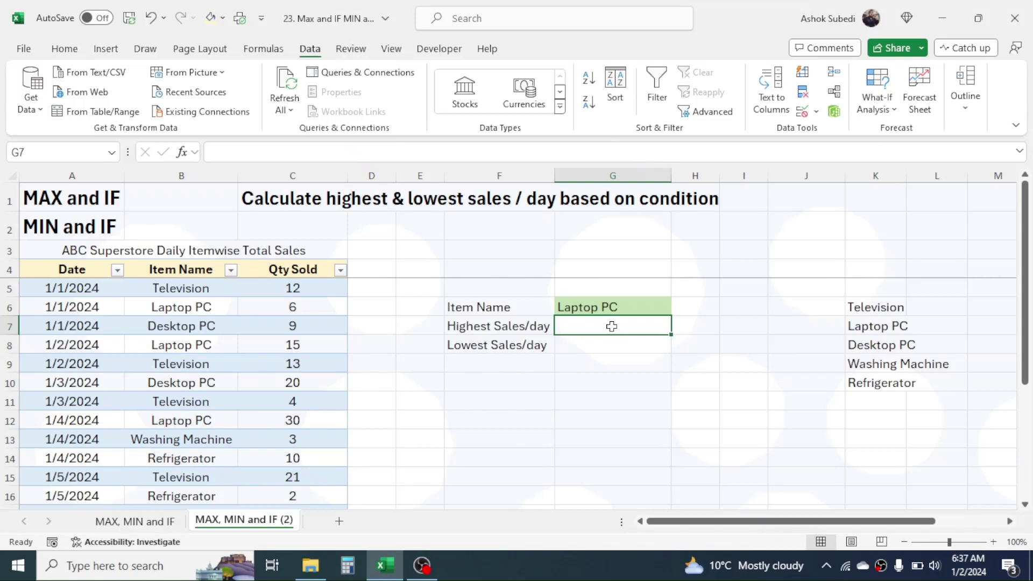
click(633, 303)
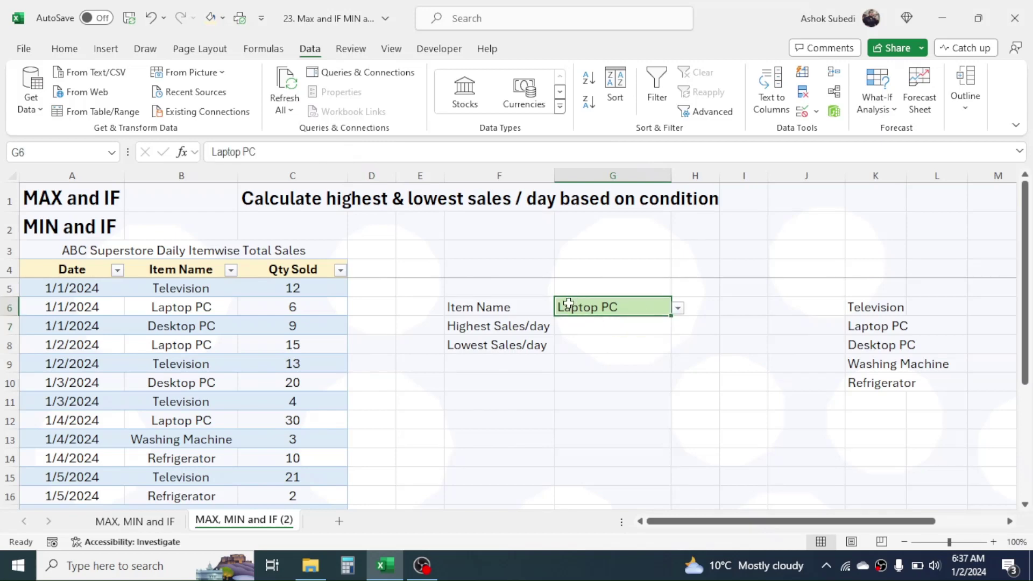
click(678, 311)
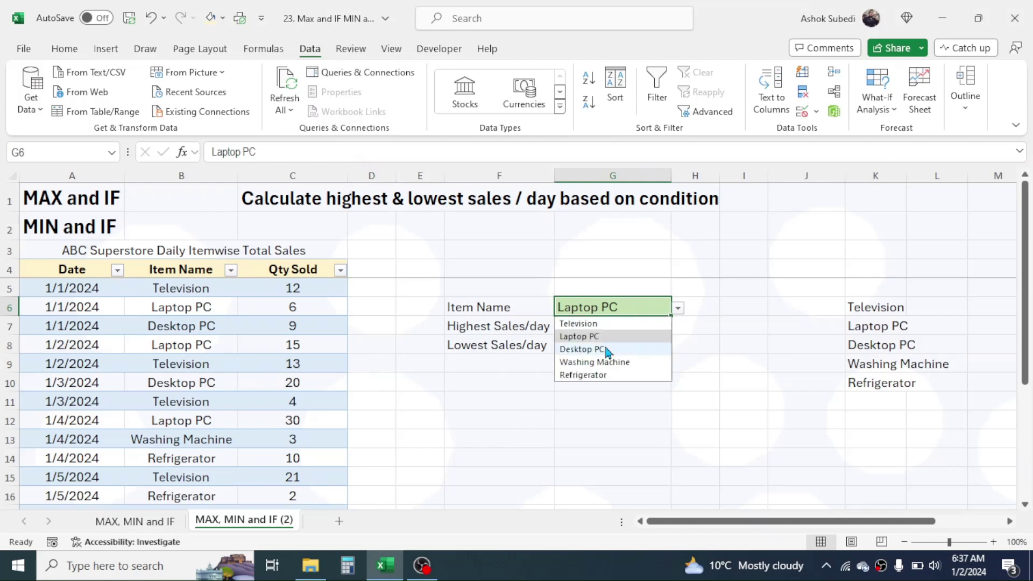
click(526, 404)
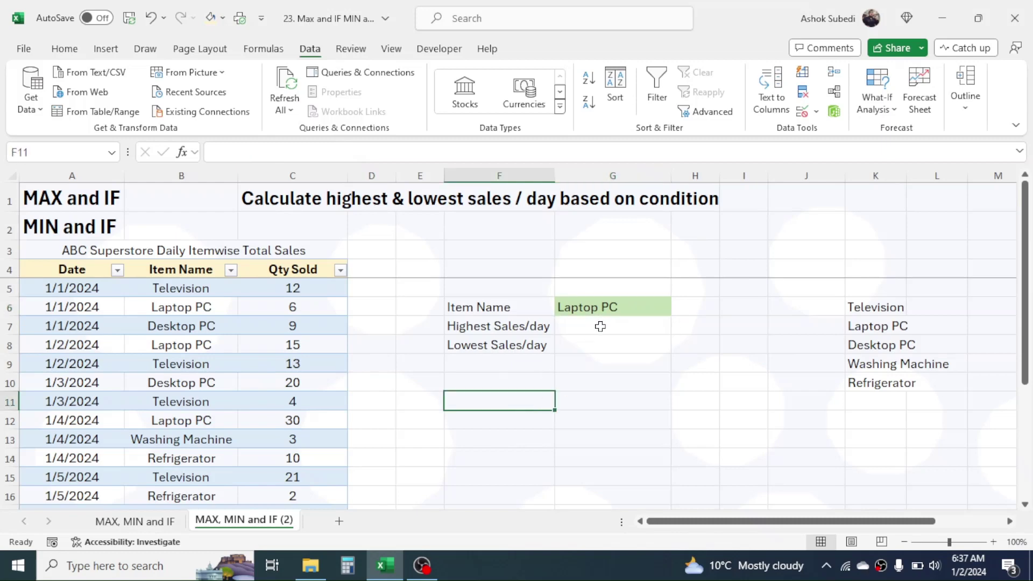
click(600, 327)
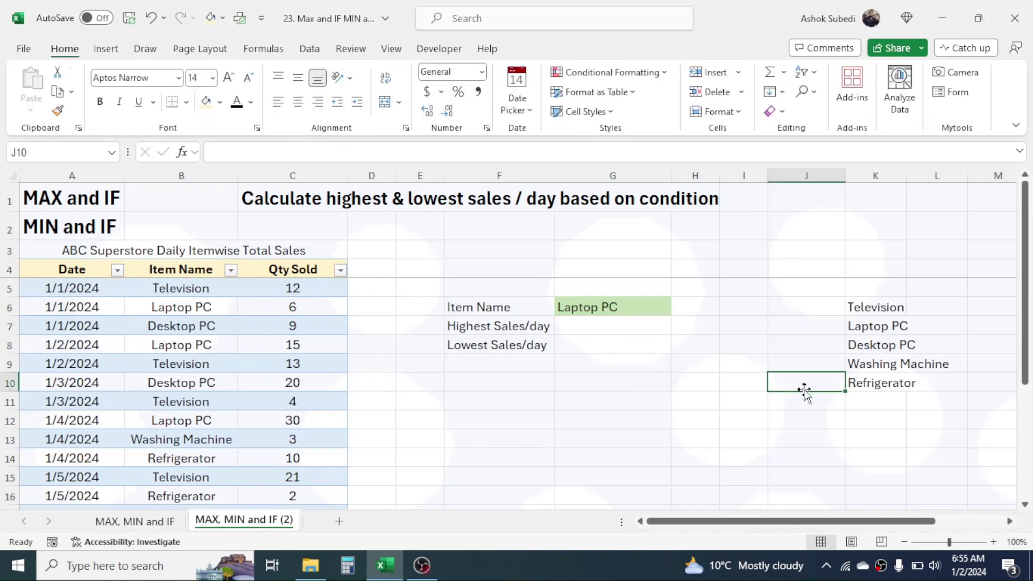
click(631, 327)
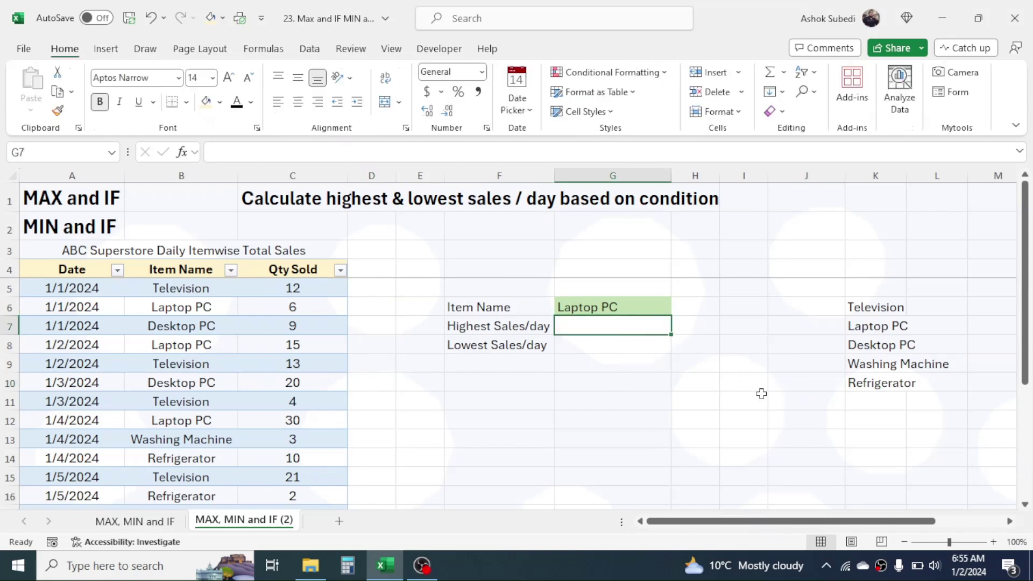
In G7 write =MAX(IF(table3[Item Name]=$G$6,table3[Qty Sold])).
text(=M)
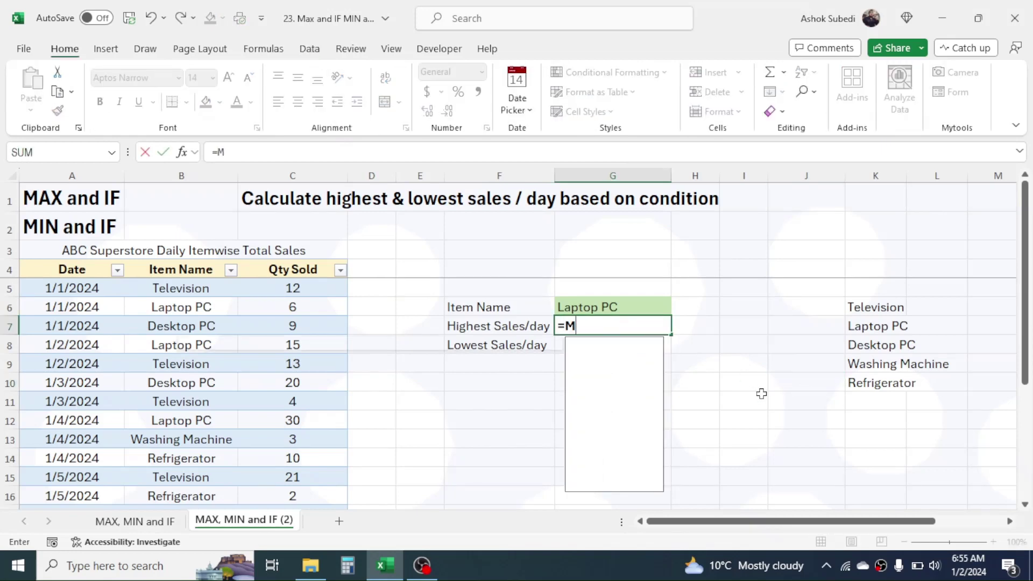
text(AX()
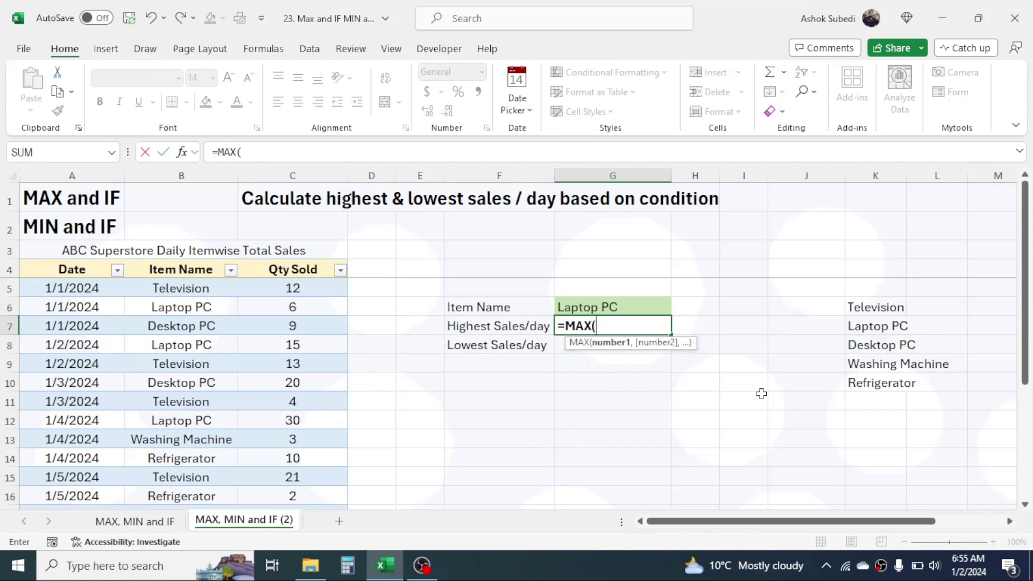
text(I)
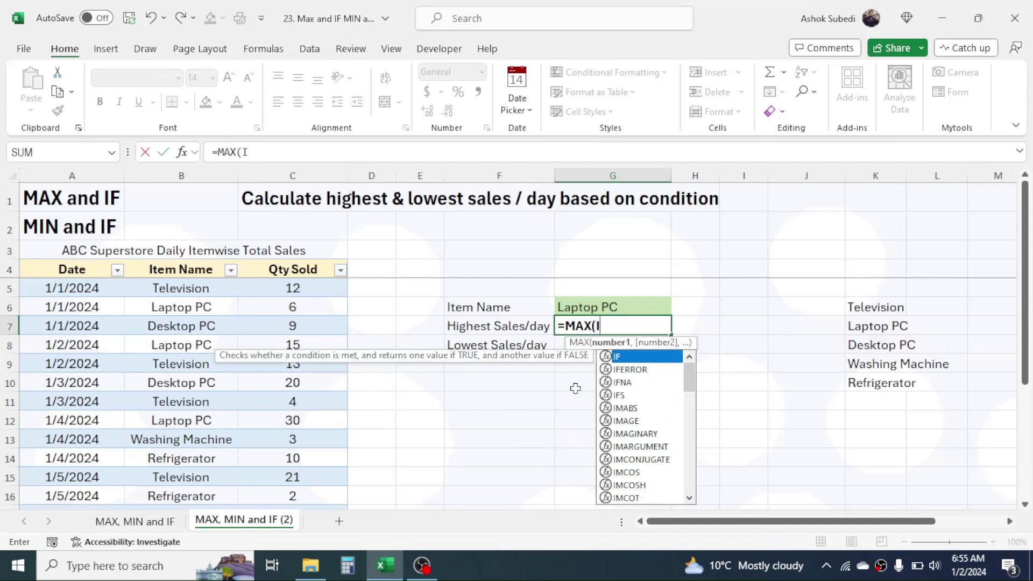
text(F()
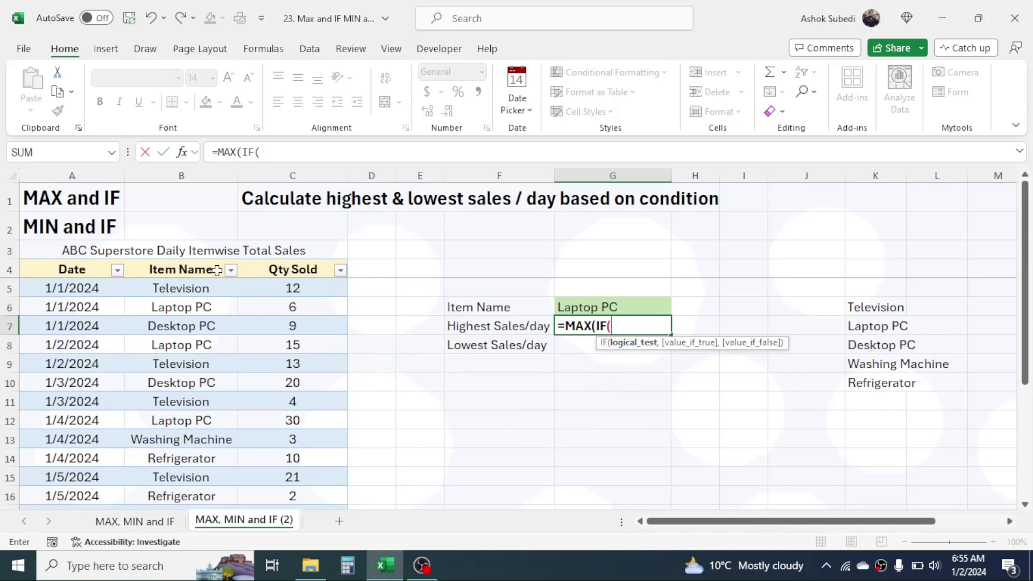
drag(188, 285, 201, 440)
text(=)
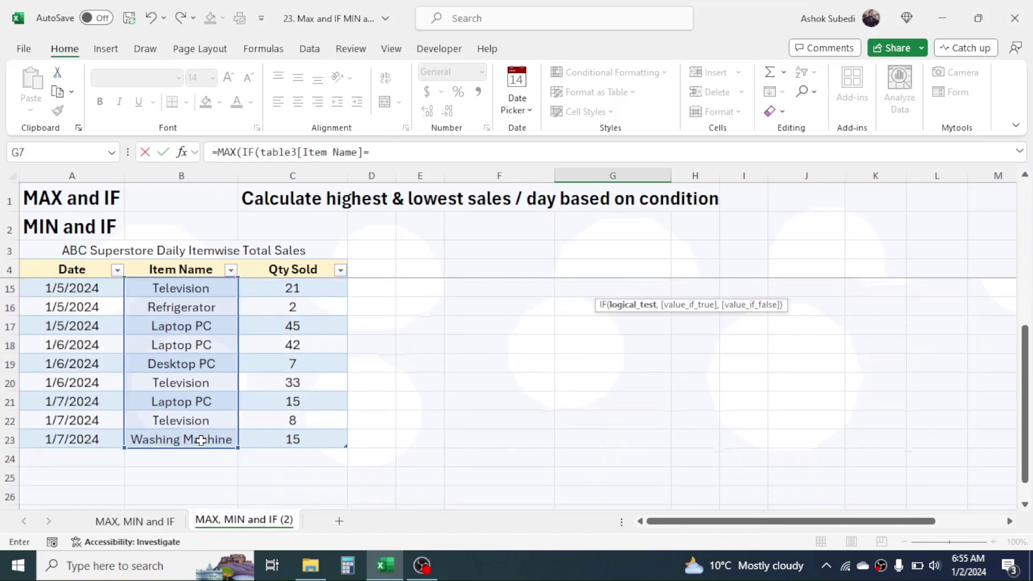
drag(1026, 347, 1028, 216)
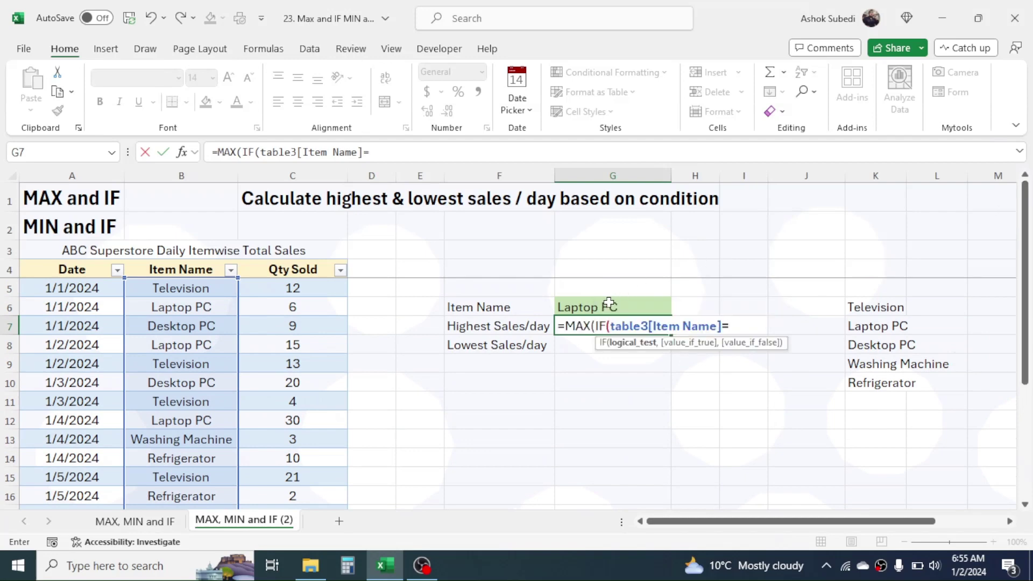
click(608, 302)
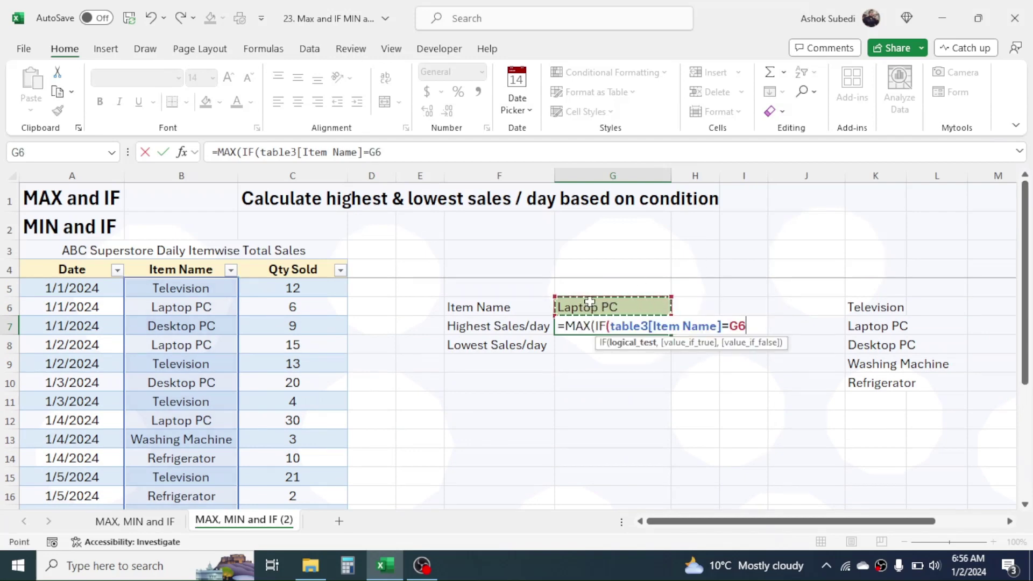
key(F4)
text(,)
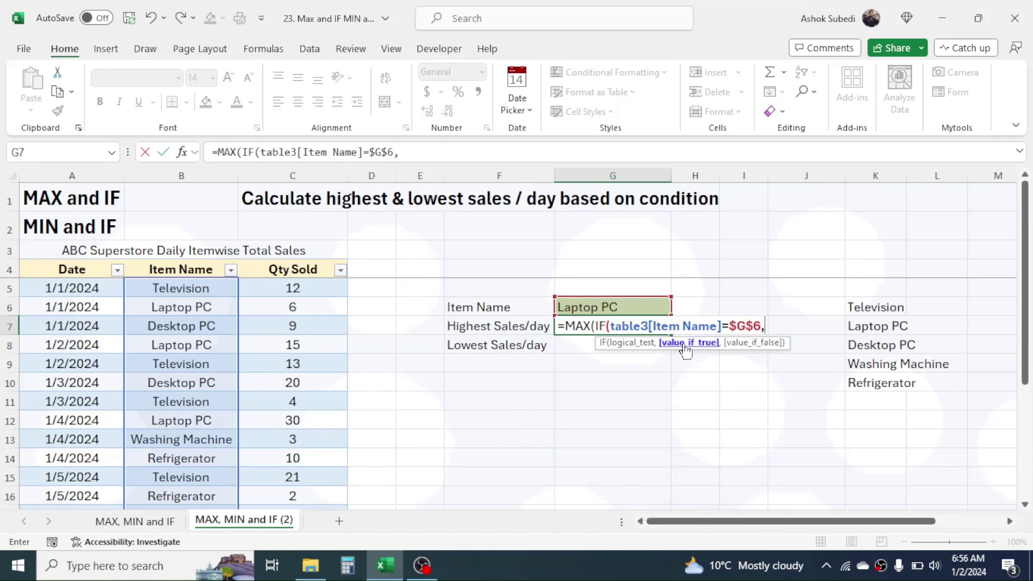
drag(301, 285, 296, 439)
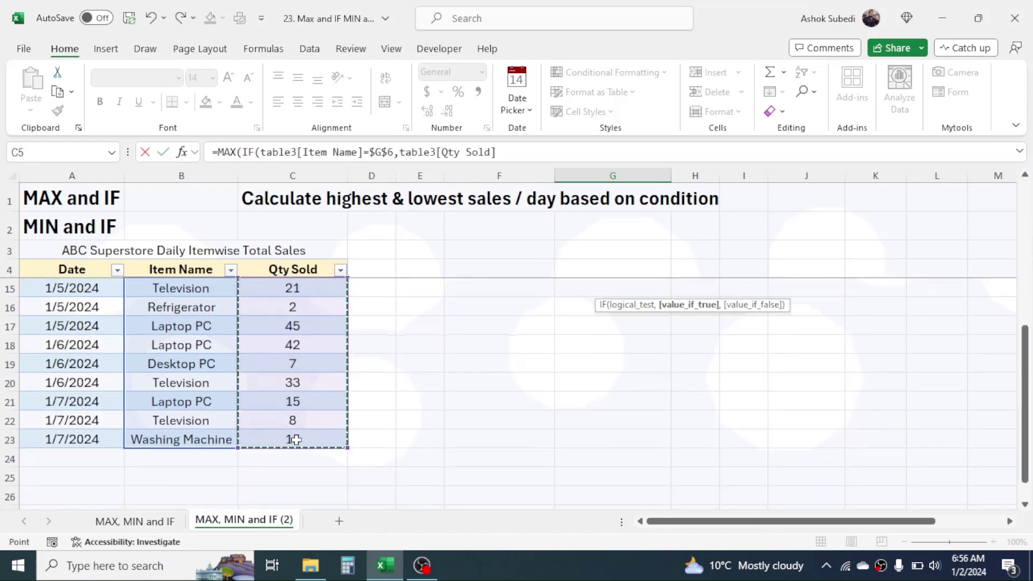
text())
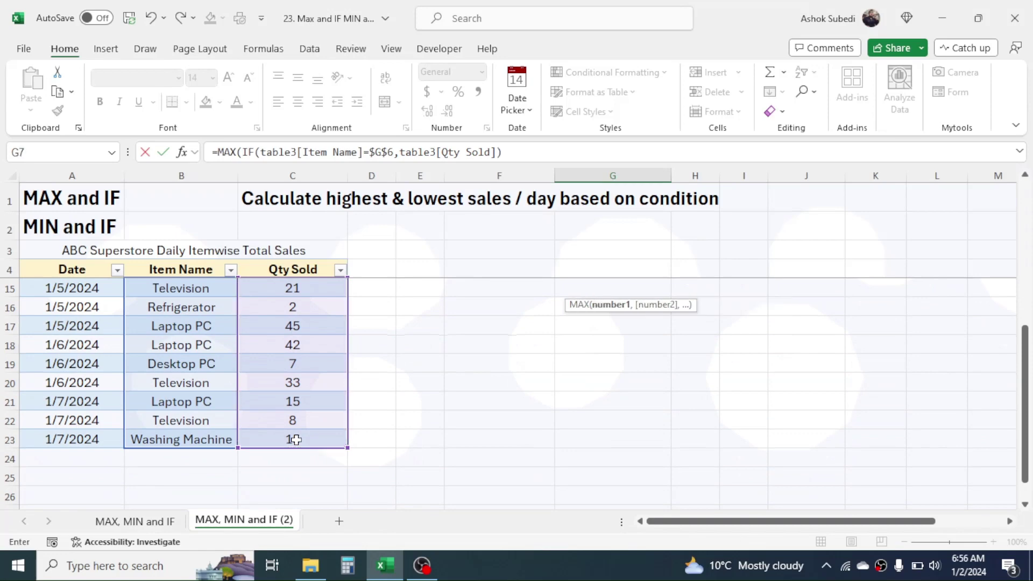
text())
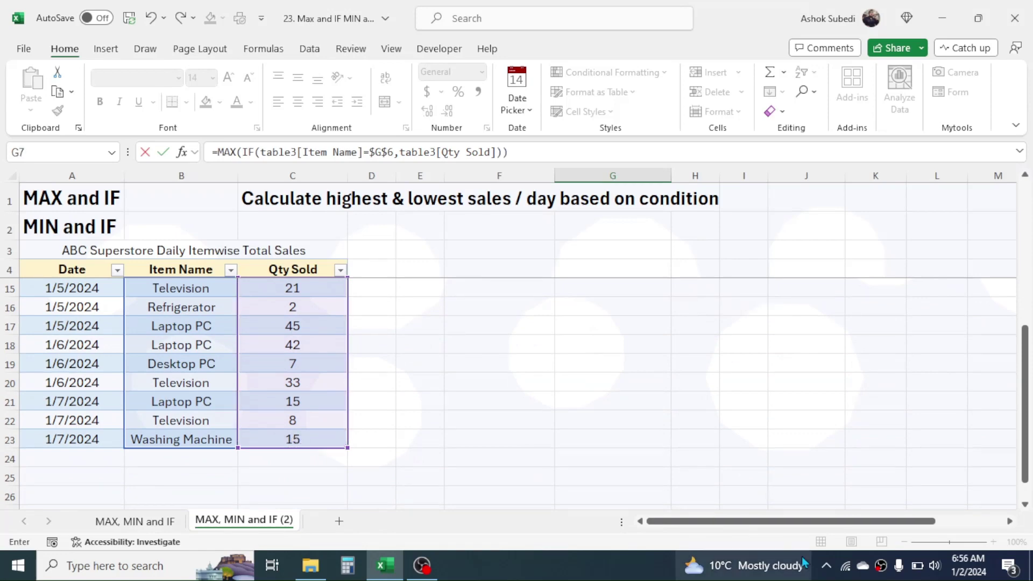
drag(1026, 441, 1028, 258)
Enter the MAX(IF) array formula in G7, returning 45 for Laptop PC, and copy it.
key(Return)
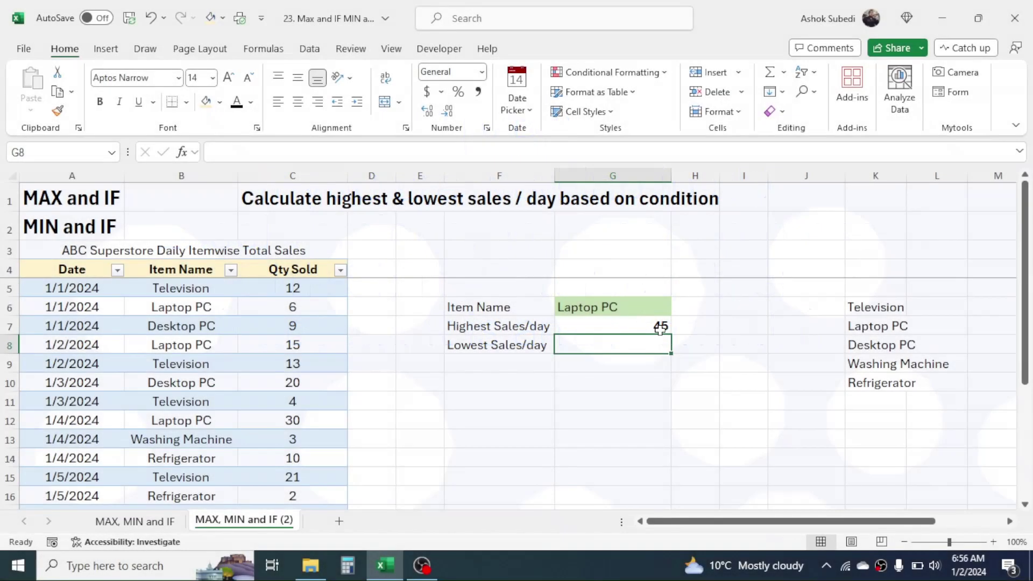
click(638, 324)
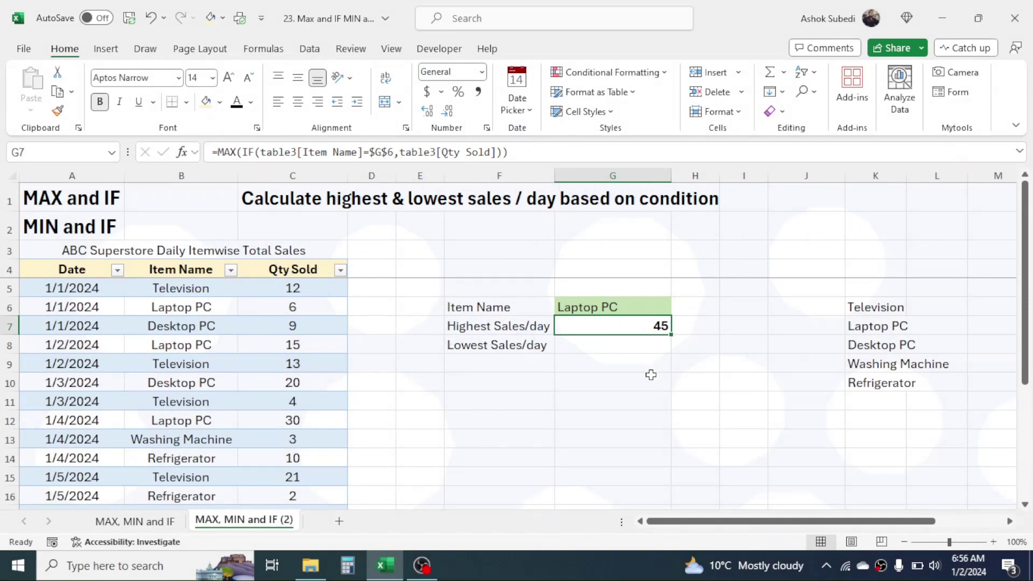
key(ctrl+c)
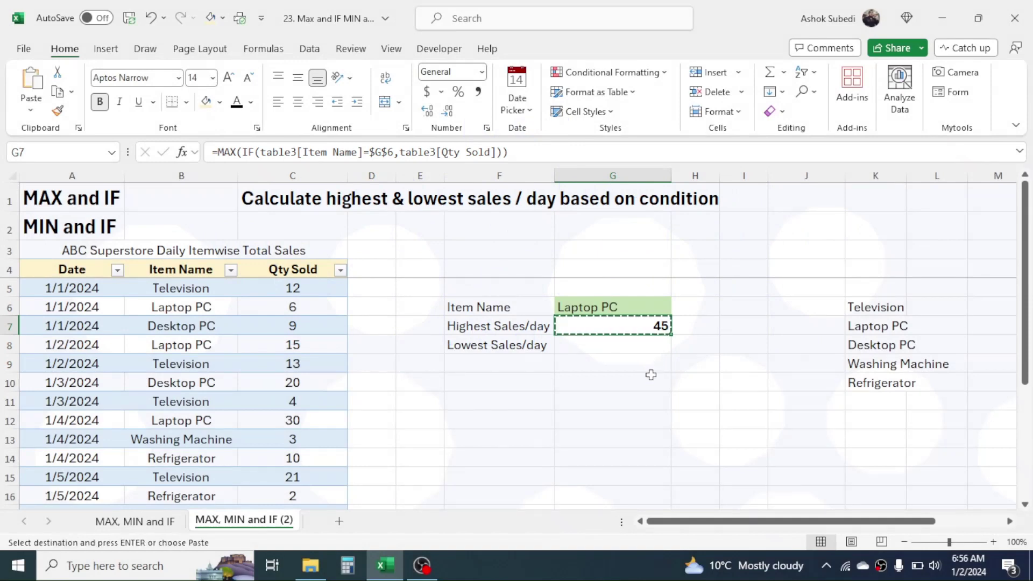
Paste the formula into G8 and change MAX to MIN, returning 6 for Laptop PC.
click(622, 346)
key(ctrl+v)
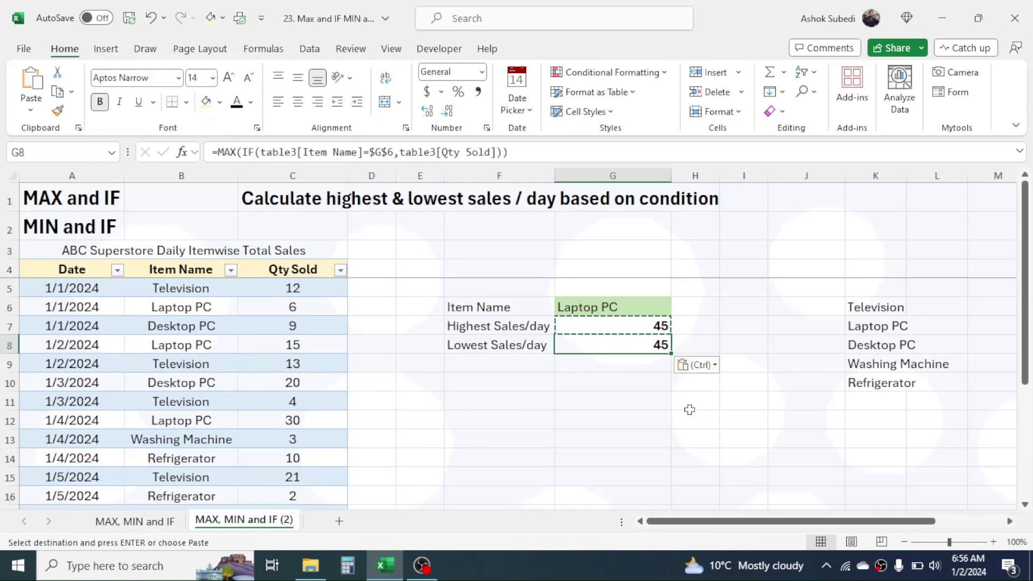
double_click(653, 344)
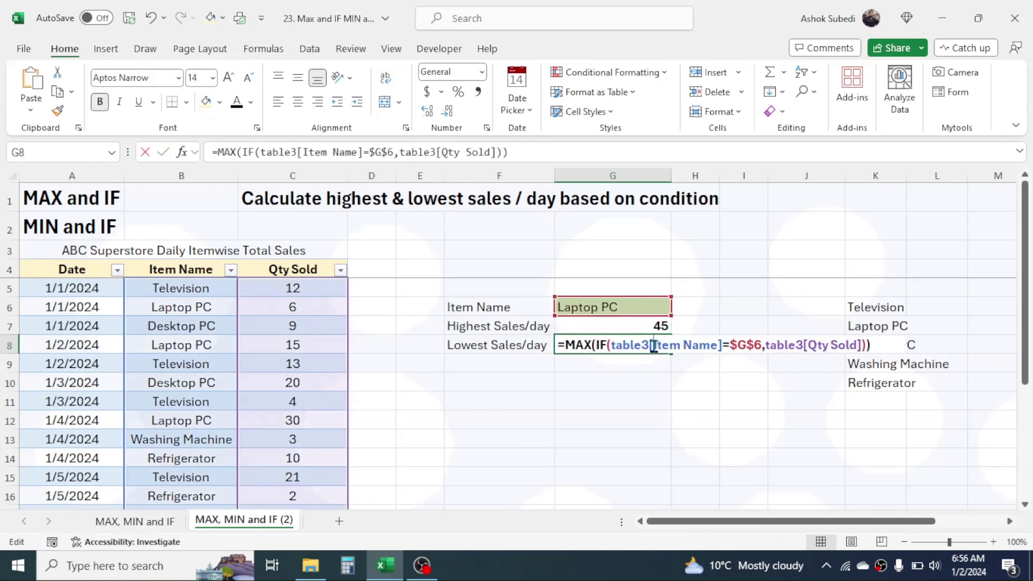
click(593, 347)
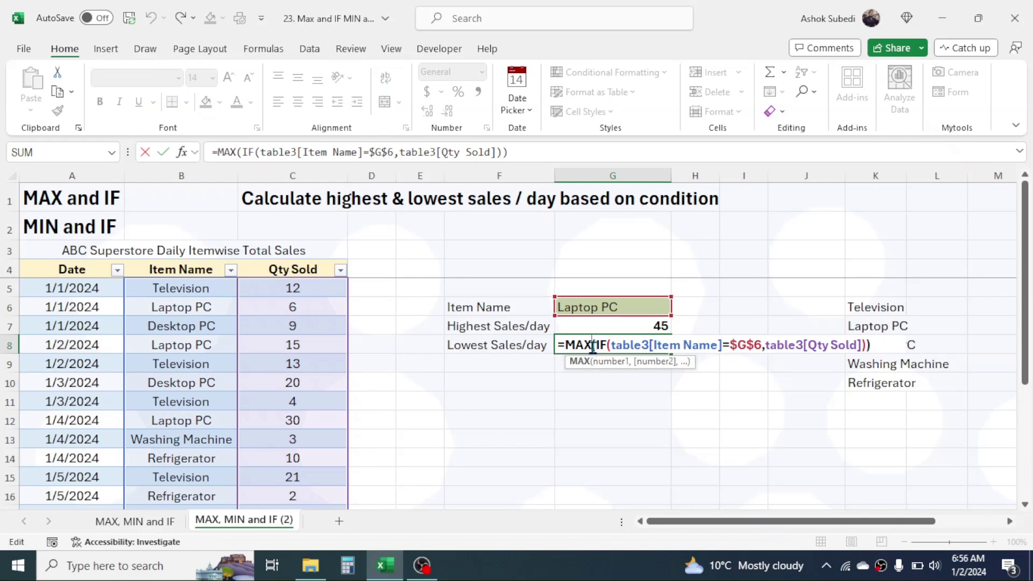
key(BackSpace)
key(BackSpace)
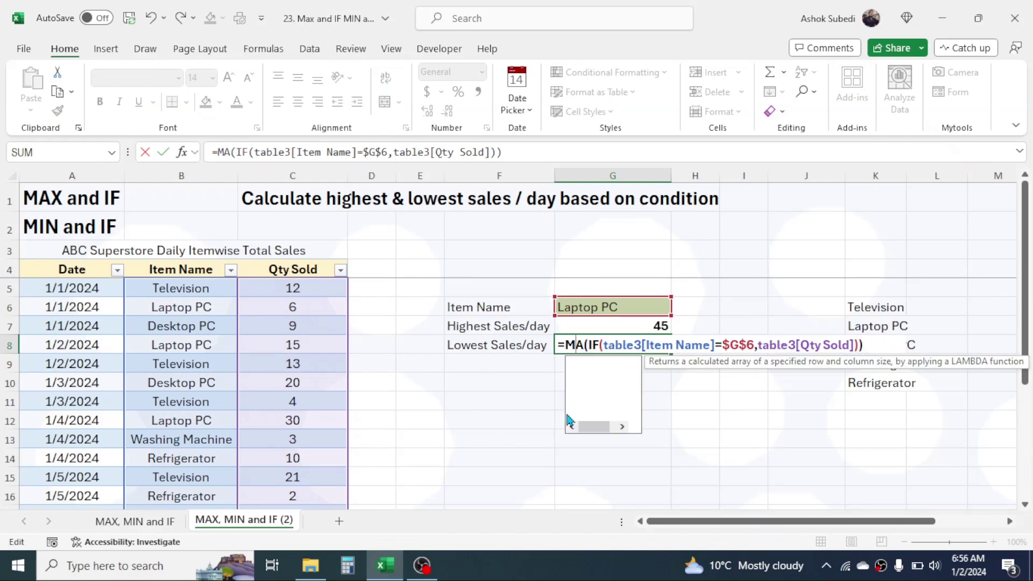
text(IN)
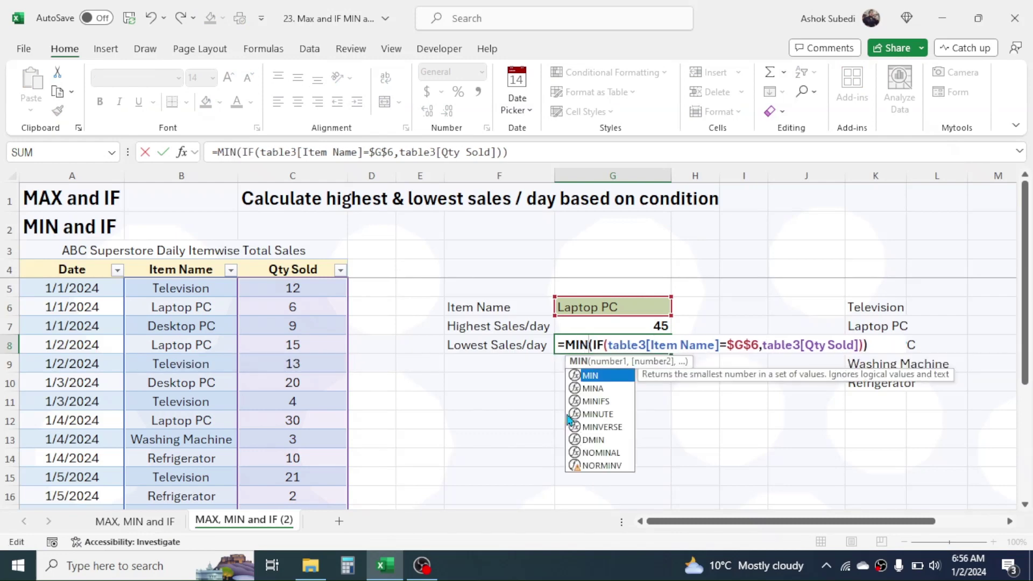
key(Return)
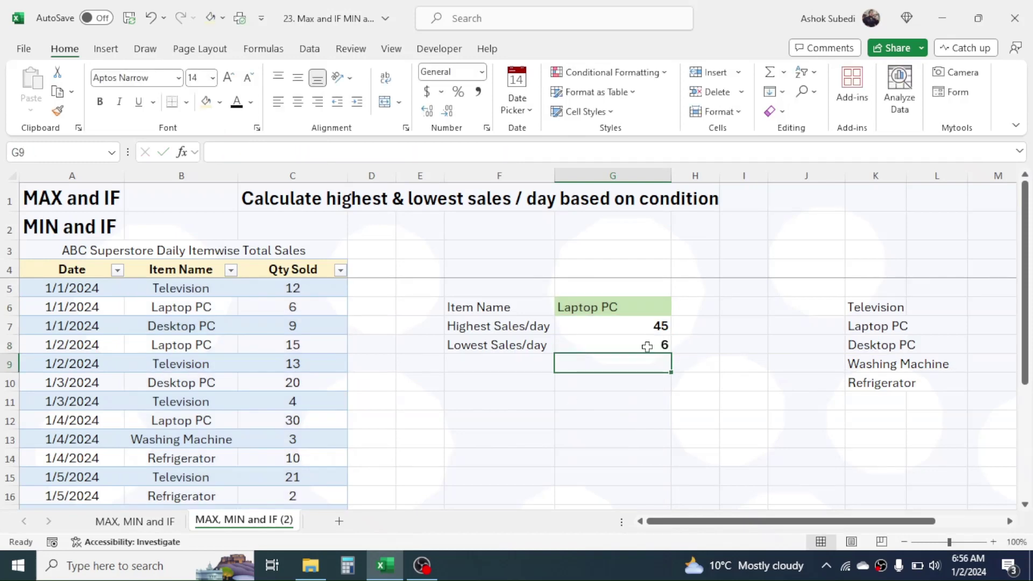
click(631, 344)
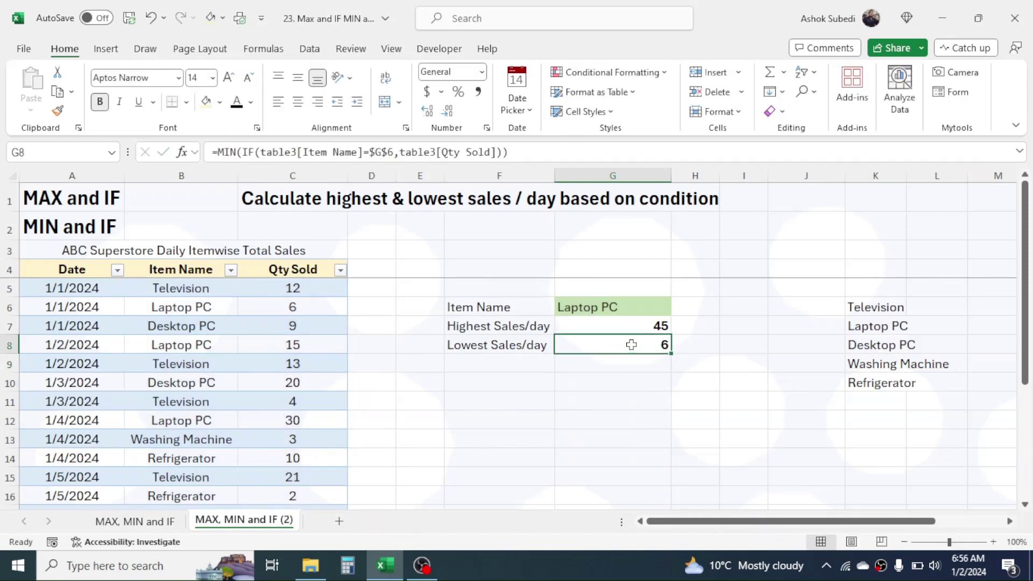
click(613, 306)
click(678, 307)
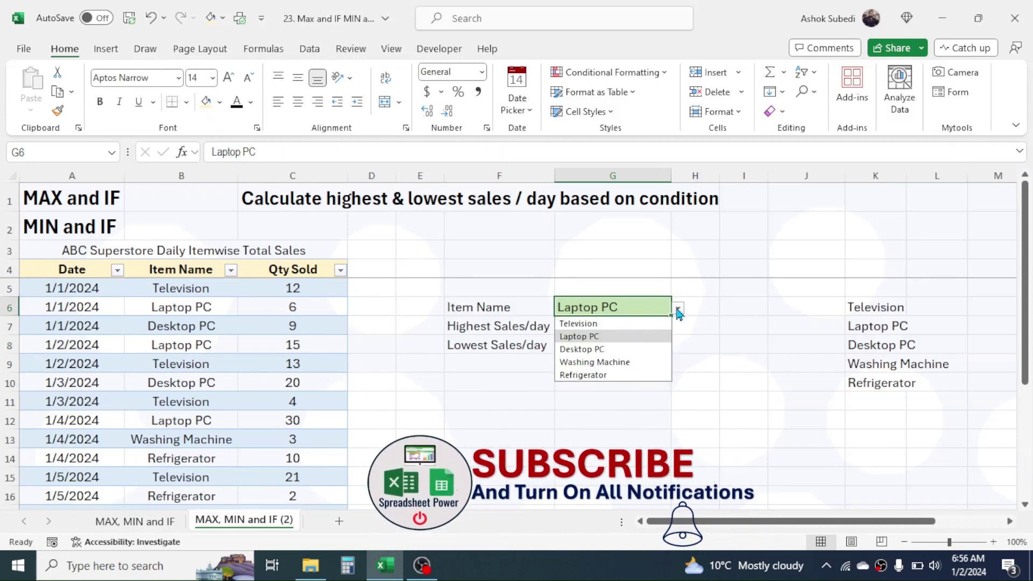
click(573, 361)
click(625, 332)
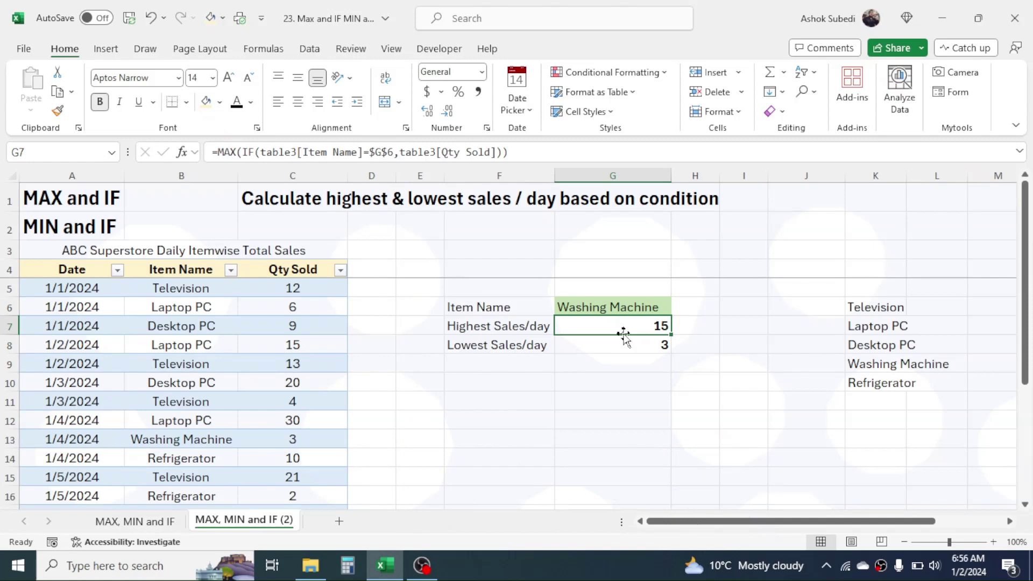
click(612, 343)
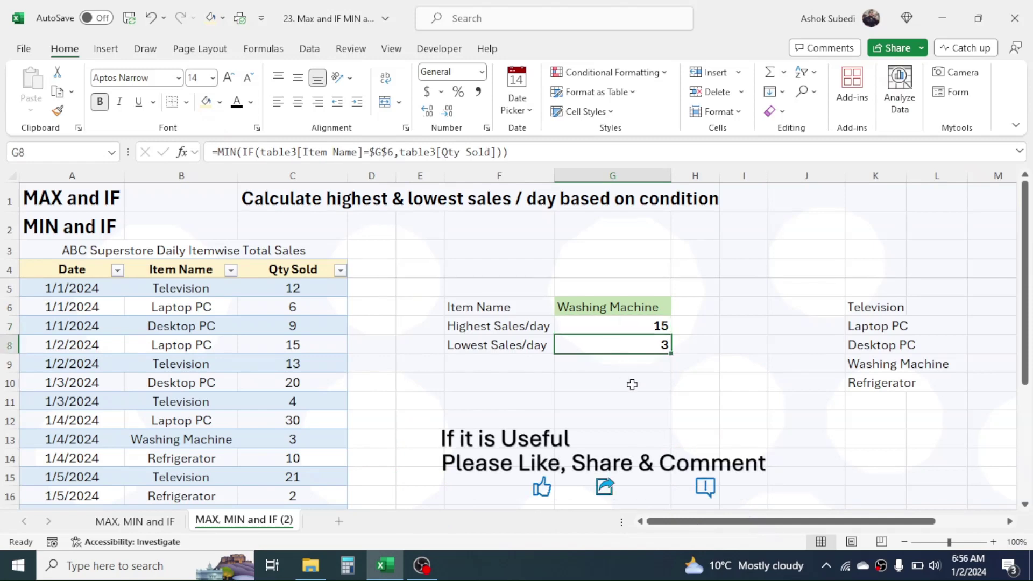
click(745, 314)
click(633, 325)
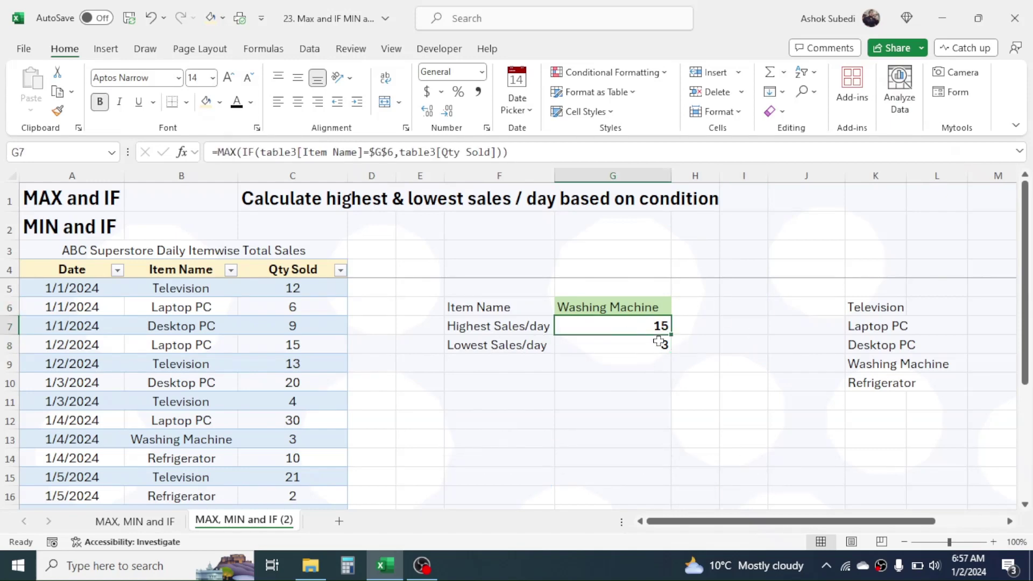
click(173, 350)
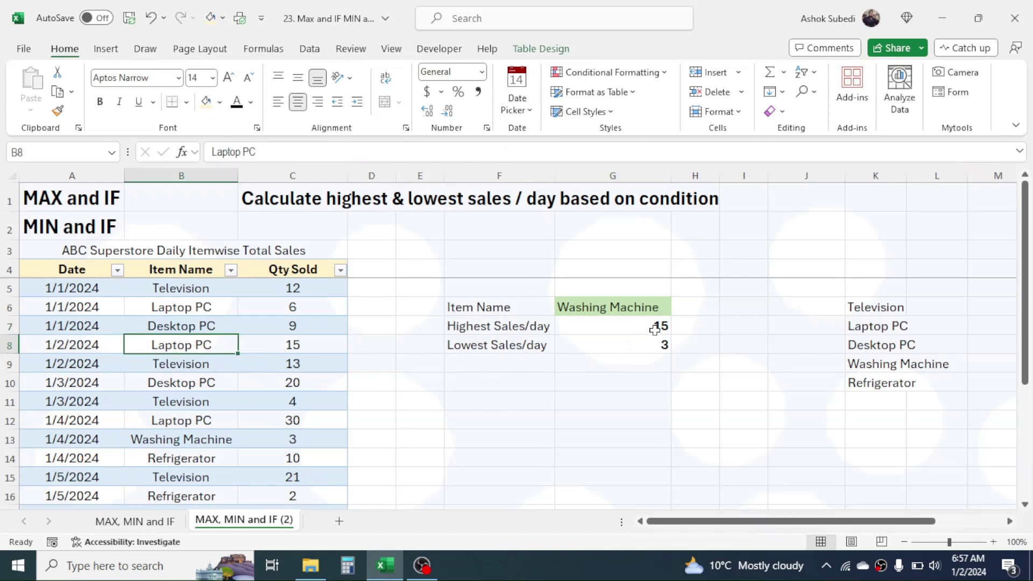
Change Washing Machine's 1/4/2024 quantity in C13 from 3 to 9.
click(301, 440)
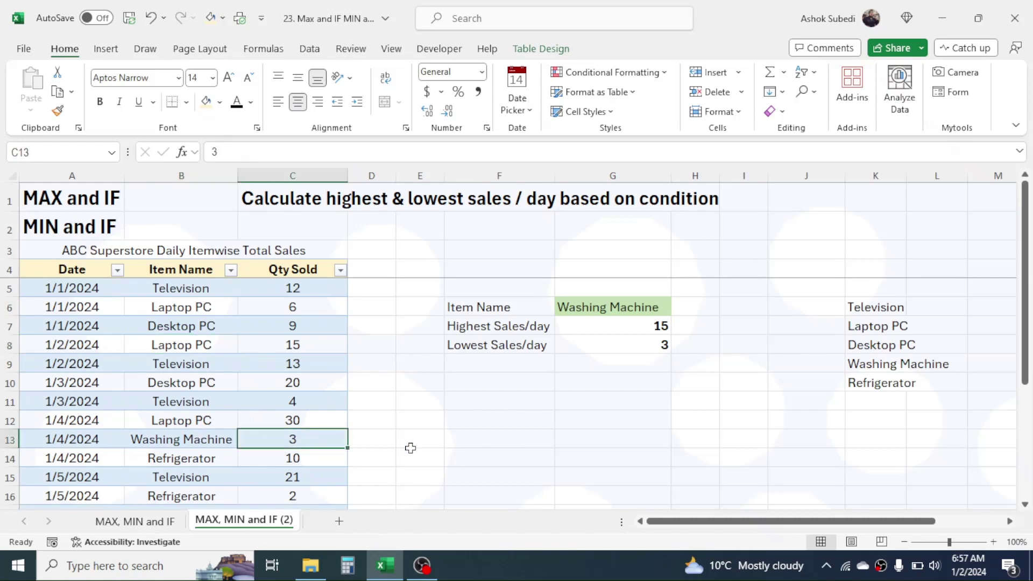
text(9)
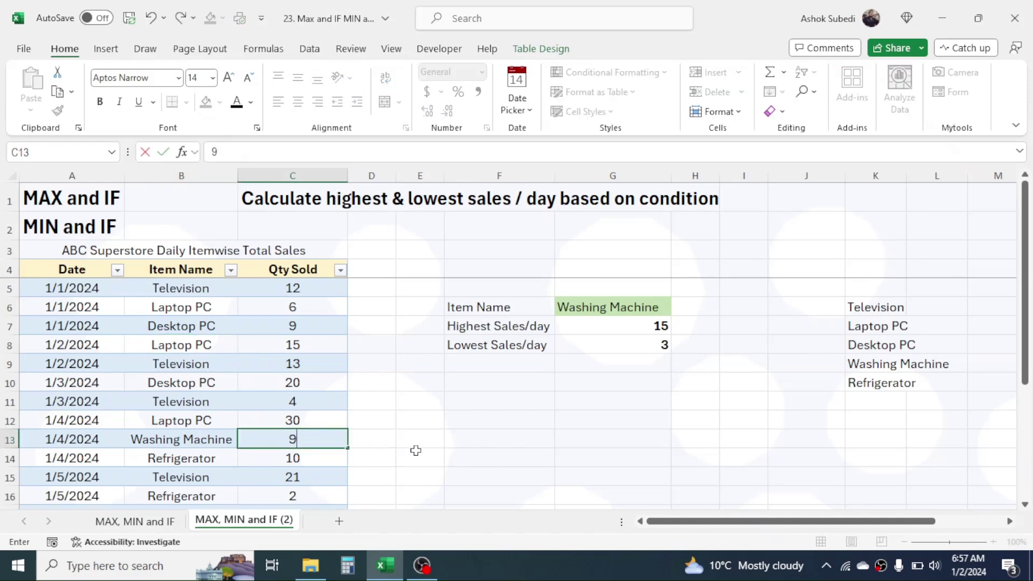
key(Return)
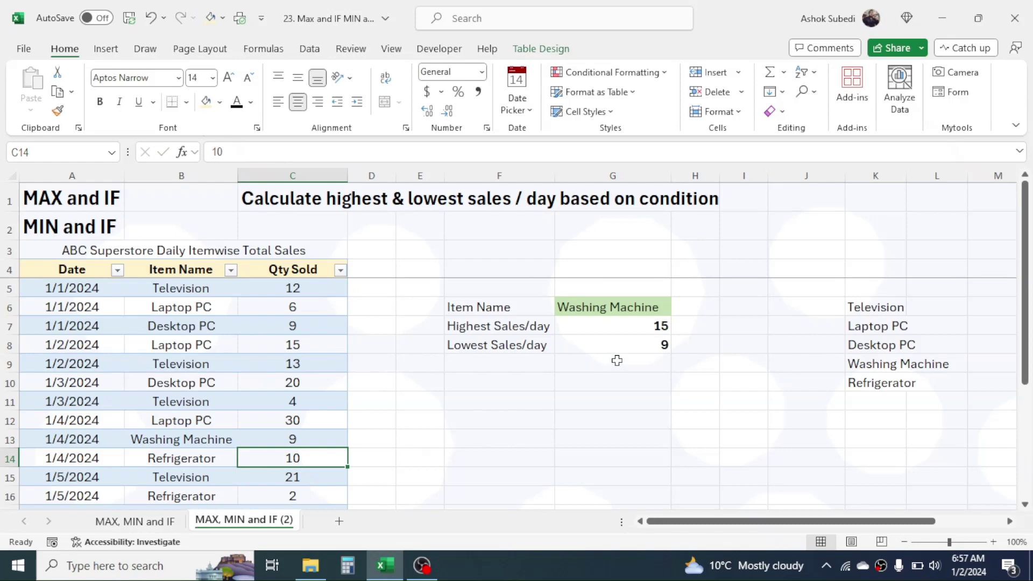
drag(1024, 257, 1020, 427)
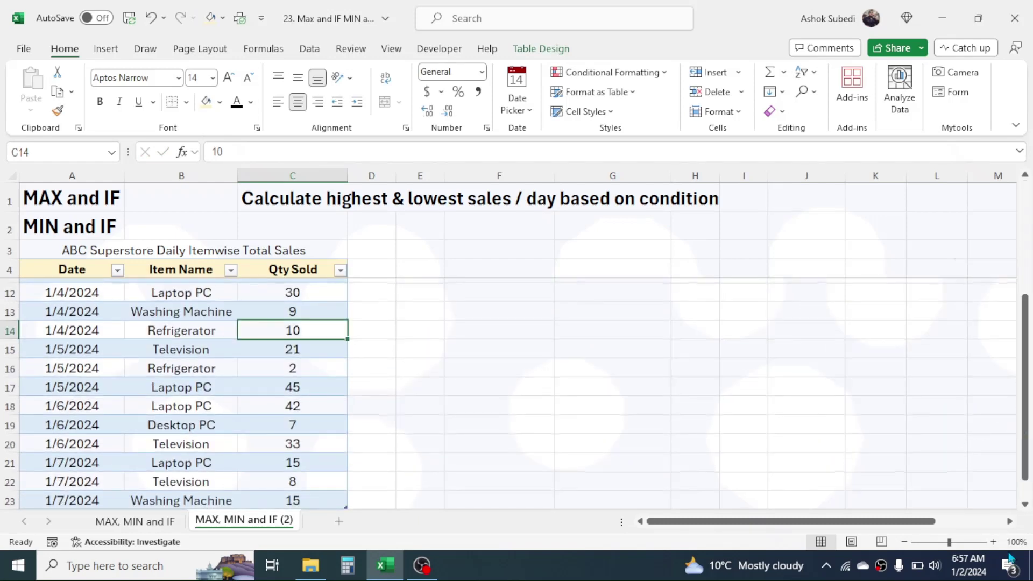
Add a Rice Cooker row dated 1/9/2024 with quantity 43 below the table.
scroll(251, 469, down, 1)
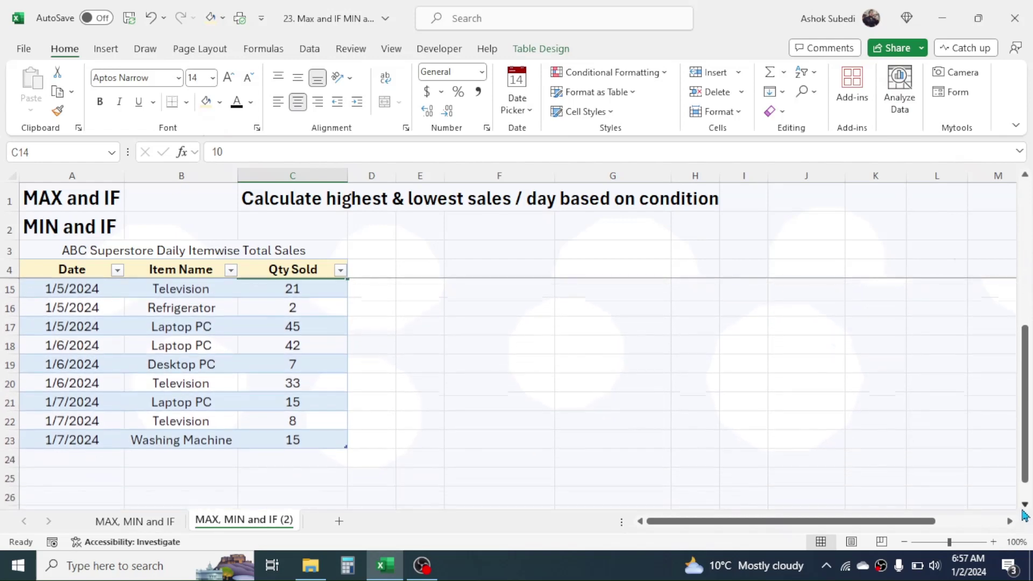
click(199, 459)
text(Rice Cooker)
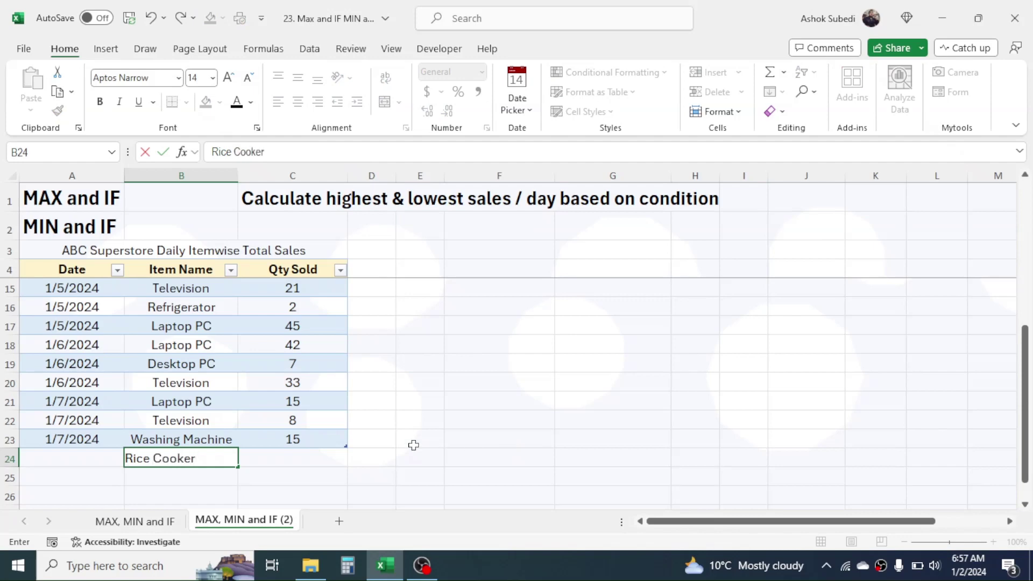
click(311, 457)
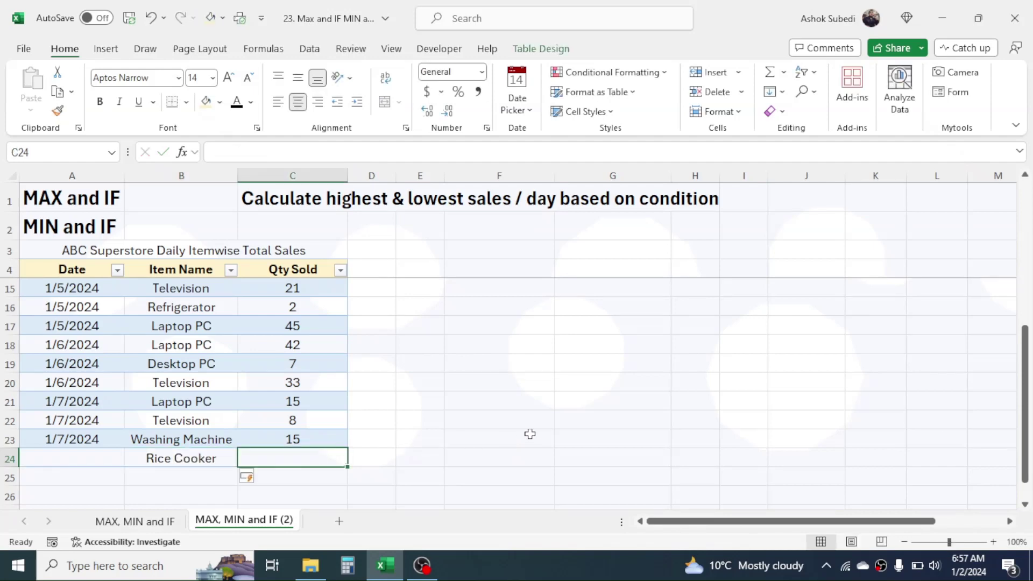
text(43)
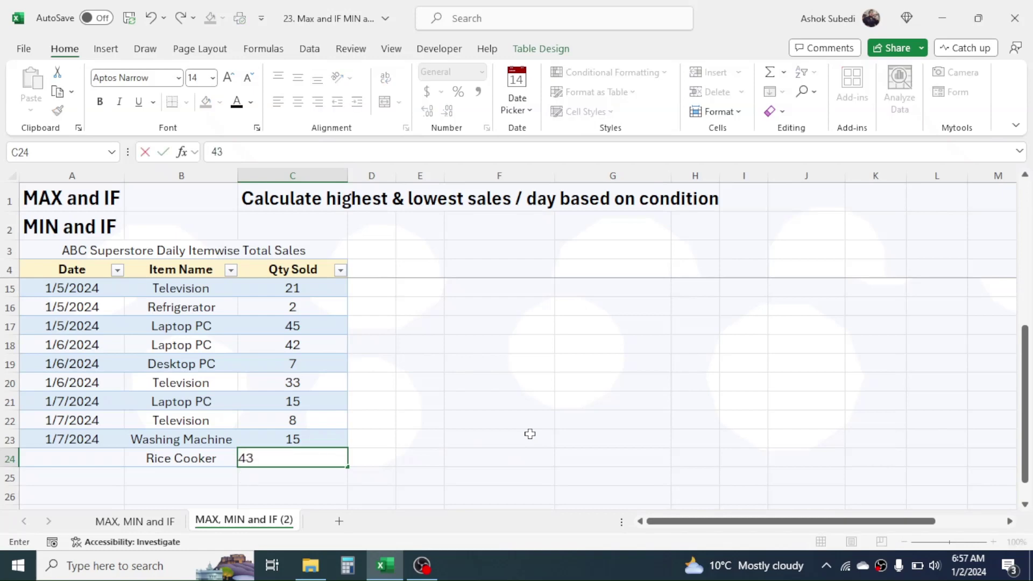
click(88, 459)
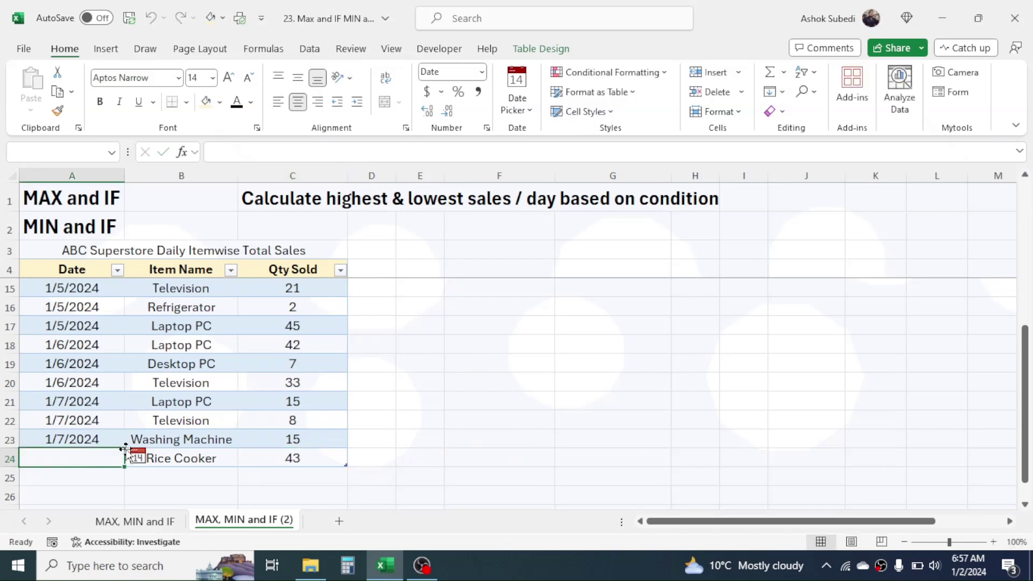
click(138, 456)
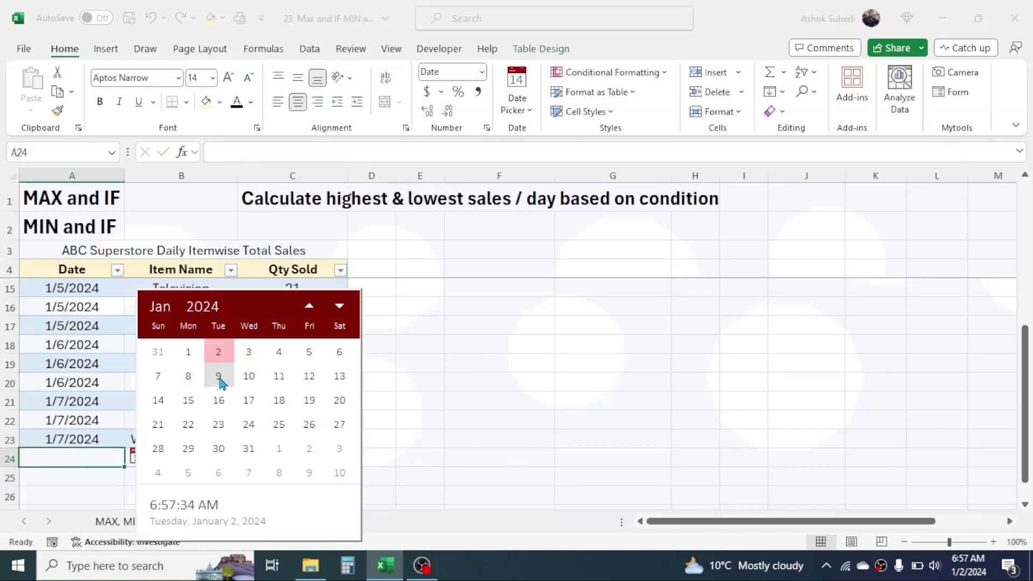
click(219, 376)
Add a second Rice Cooker row dated 1/10/2024 with quantity 5.
click(66, 476)
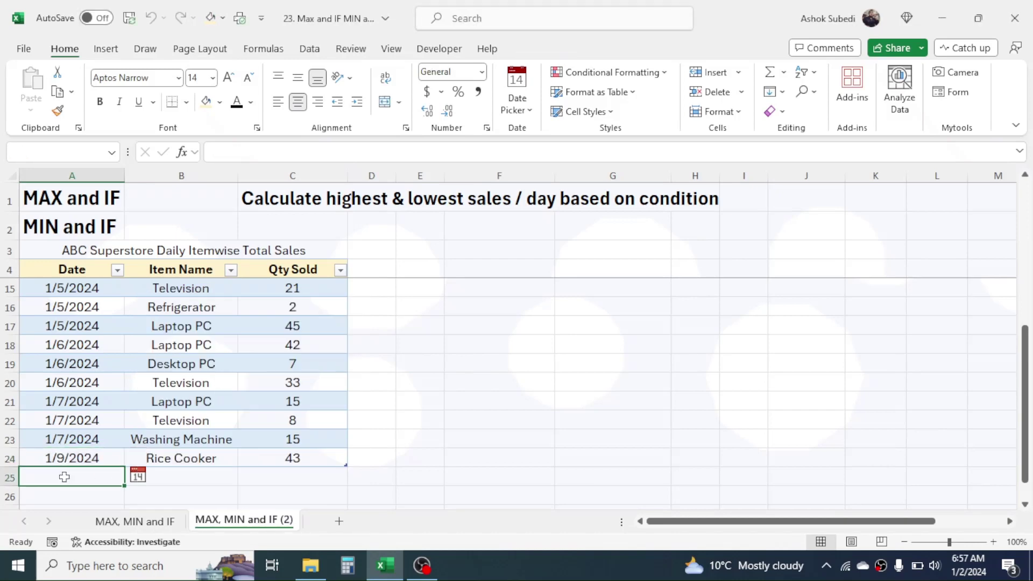
click(136, 475)
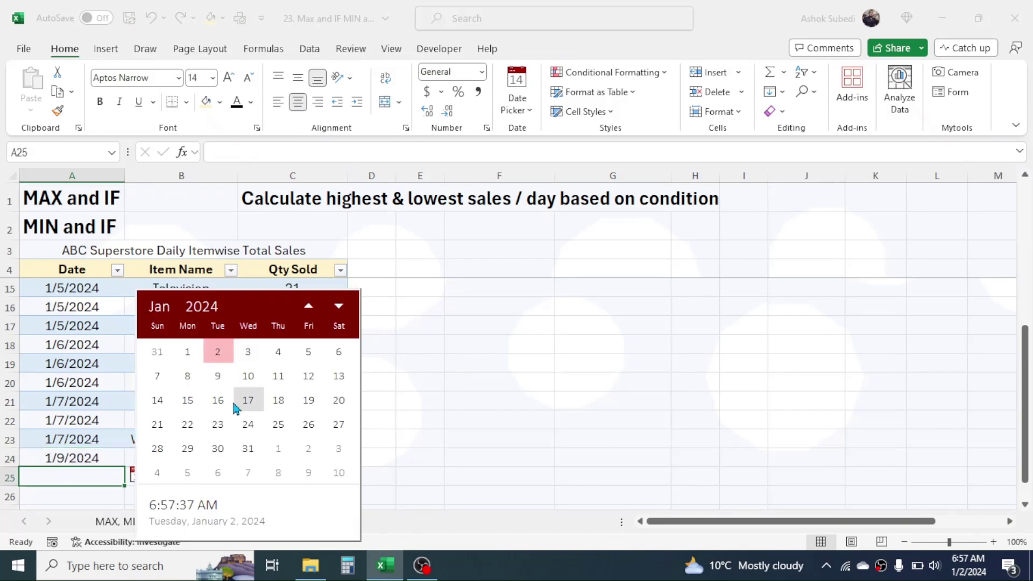
click(243, 383)
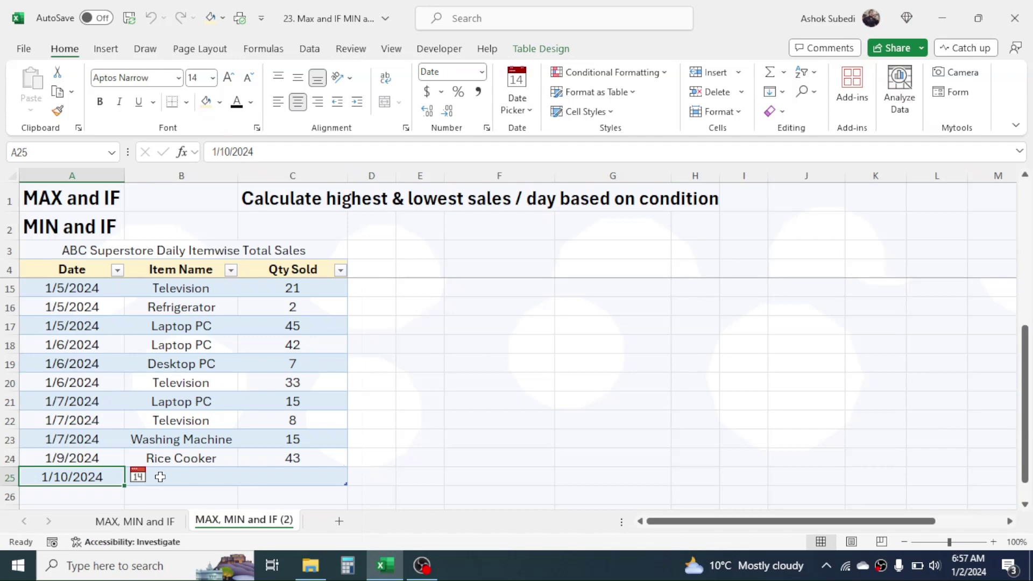
click(160, 476)
text(rice Cooker)
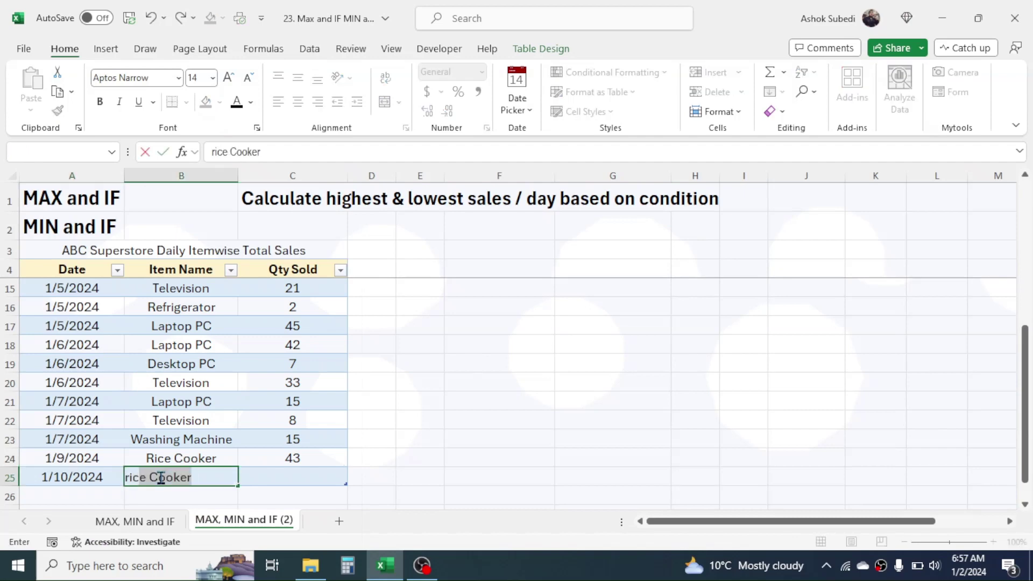
key(Tab)
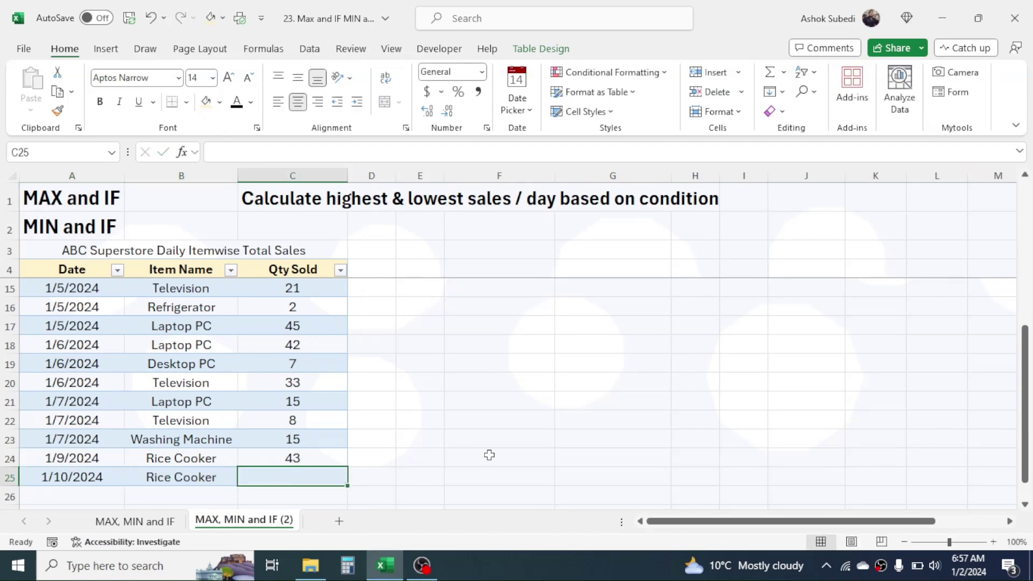
text(5)
key(Return)
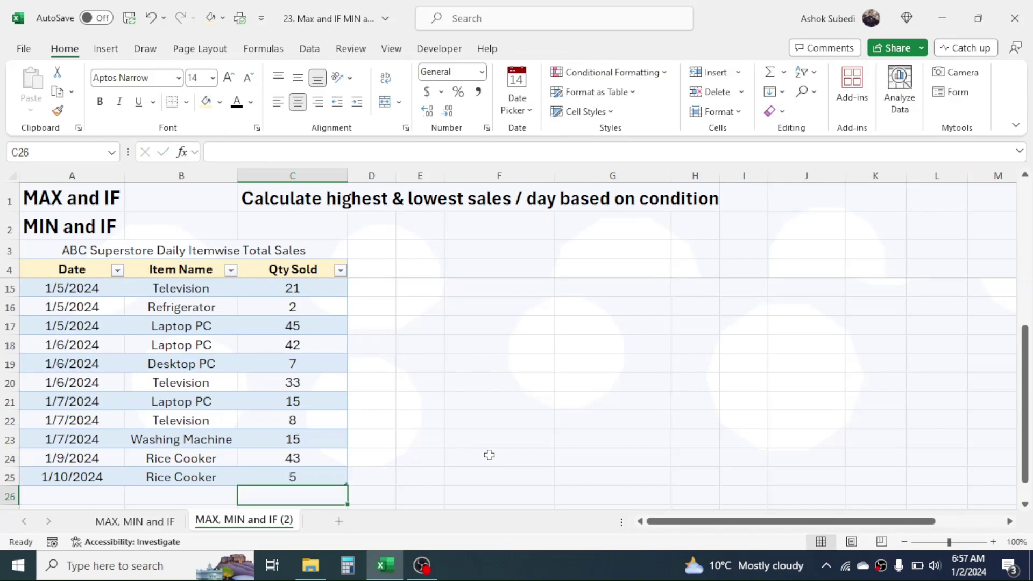
drag(1028, 350, 1028, 342)
Choose Rice Cooker from the Item Name dropdown in G6.
click(619, 305)
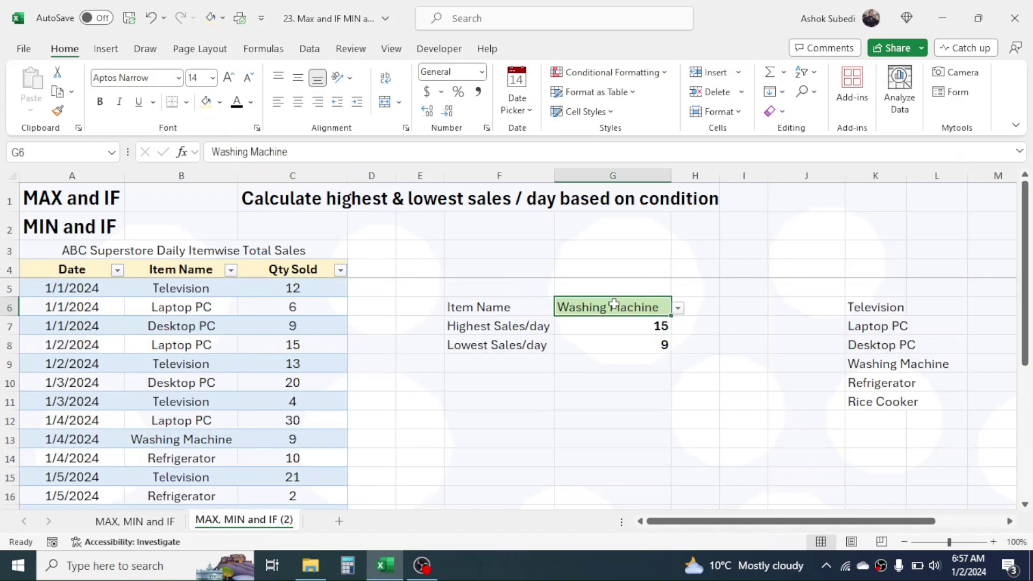
click(679, 309)
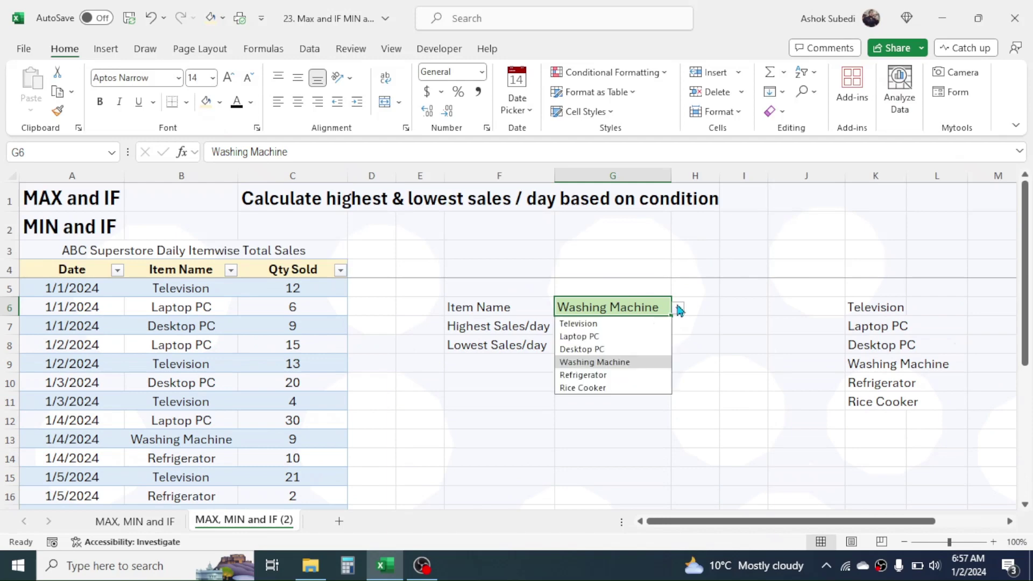
click(582, 388)
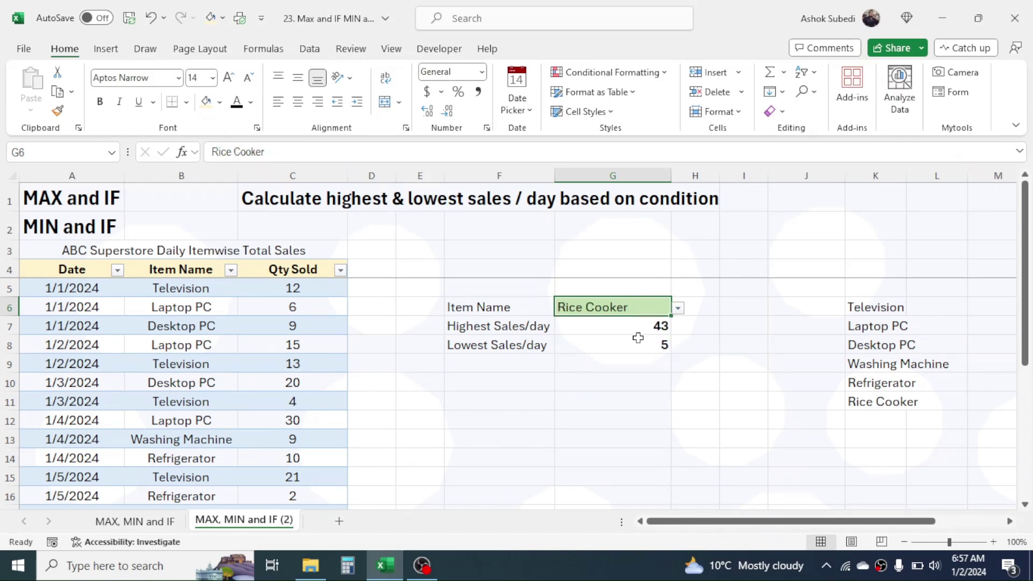
Check that Highest Sales/day shows 43 and Lowest Sales/day shows 5 for Rice Cooker.
click(628, 330)
click(639, 348)
click(743, 397)
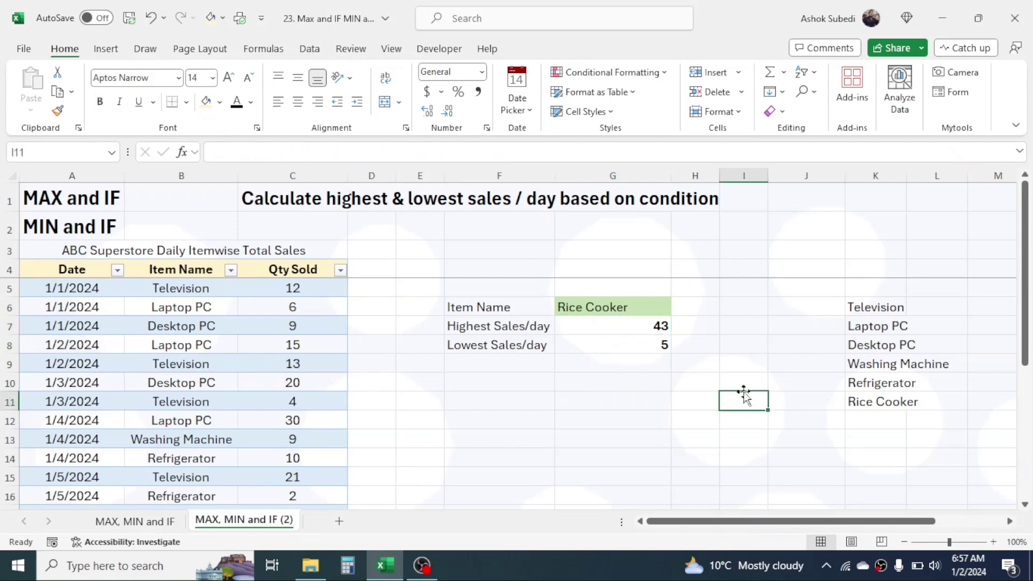